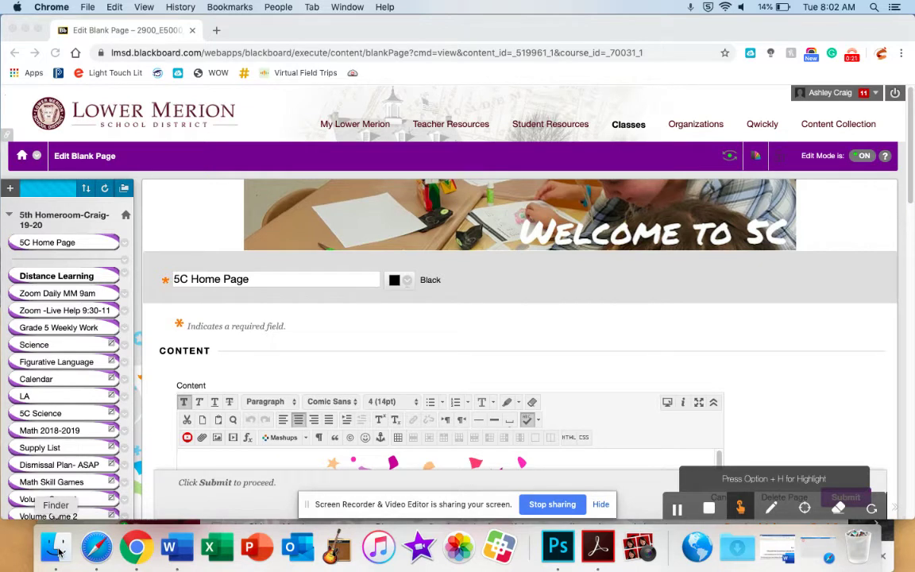
- Open Photo Booth from the Applications folder in Finder
click(58, 551)
scroll(246, 261, up, 3)
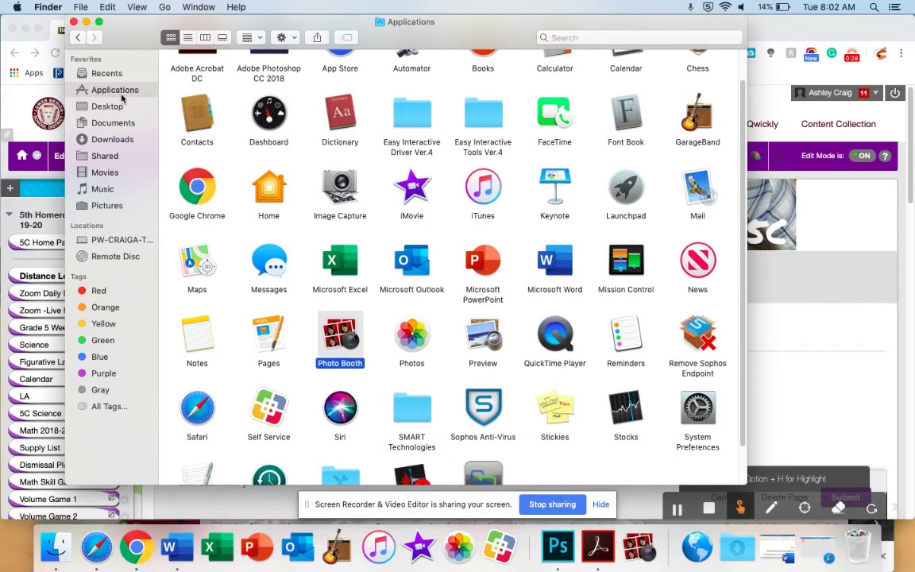
scroll(356, 288, down, 3)
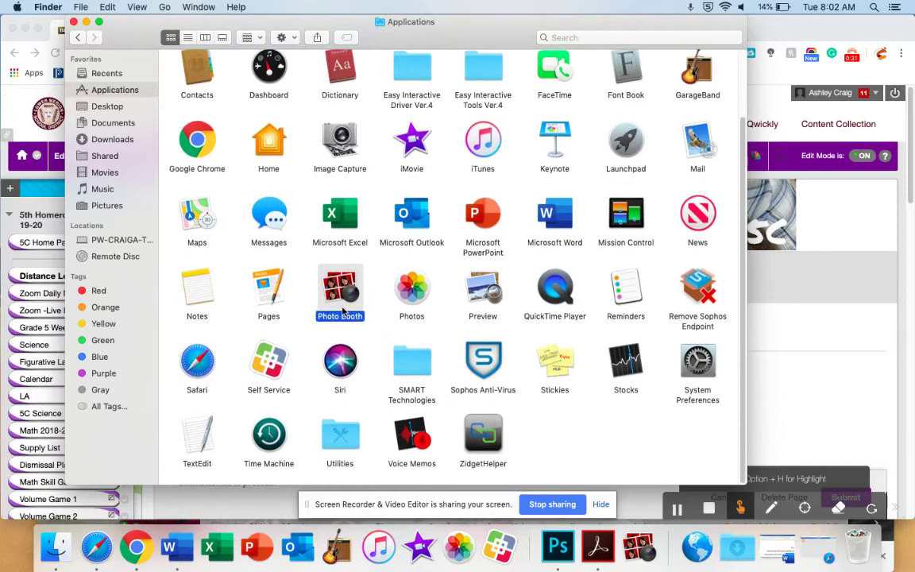
double_click(340, 294)
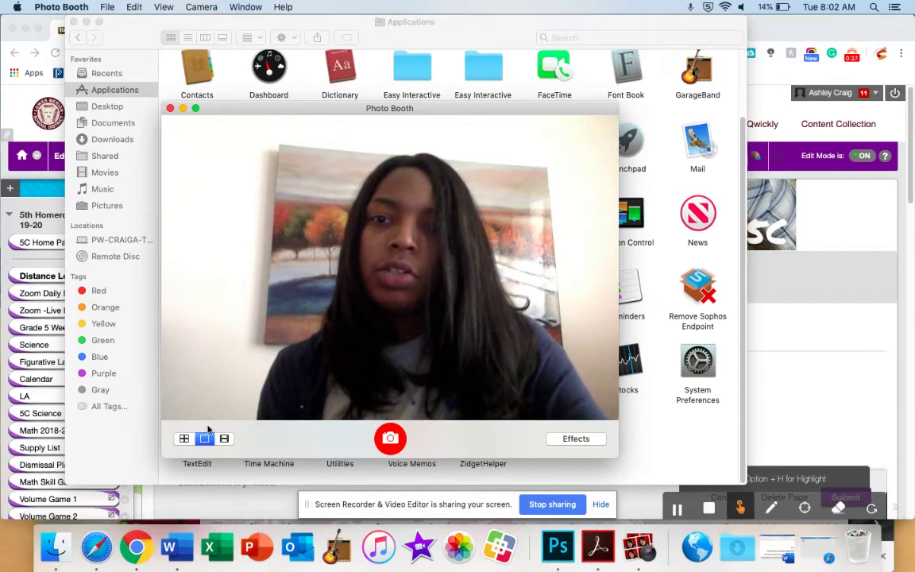
- Record a video clip of about 4 seconds with the webcam and play it back
click(224, 439)
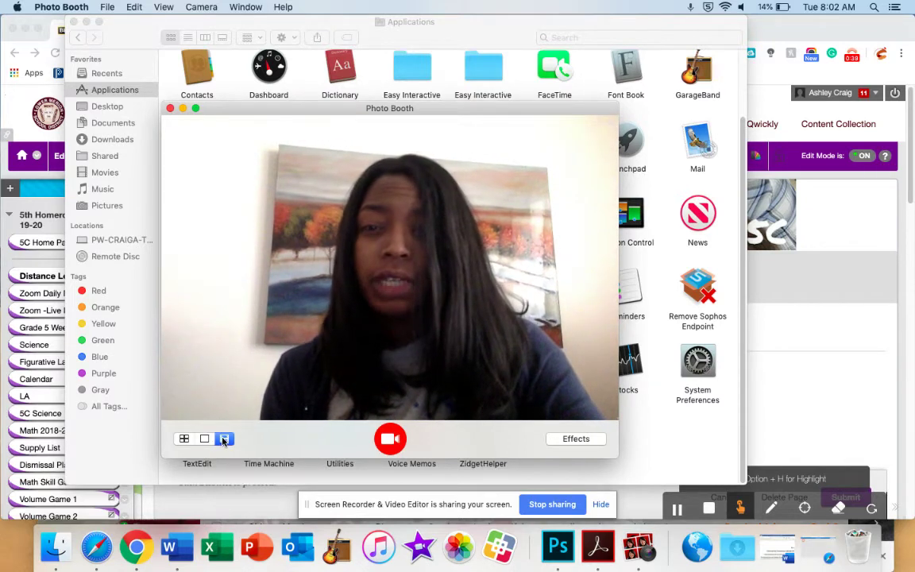
click(391, 447)
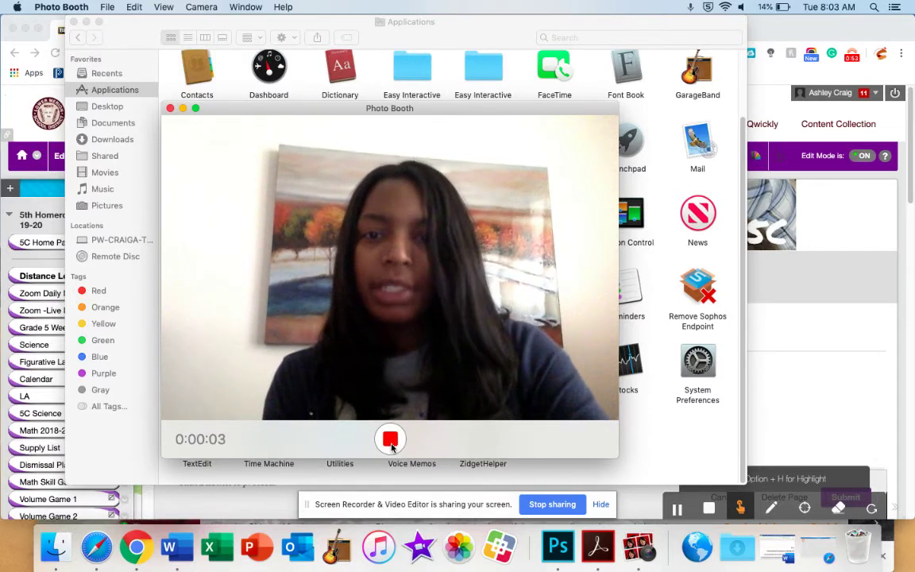
click(391, 447)
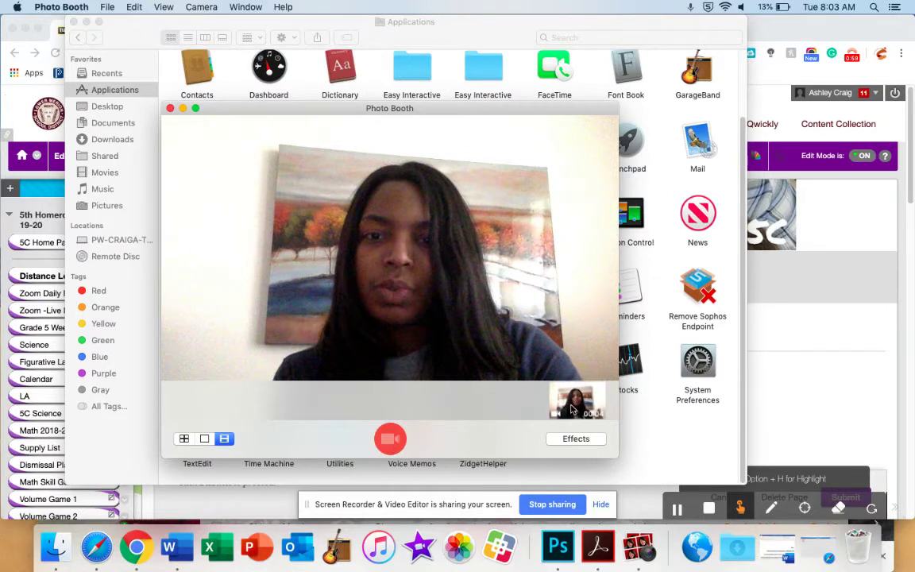
click(572, 408)
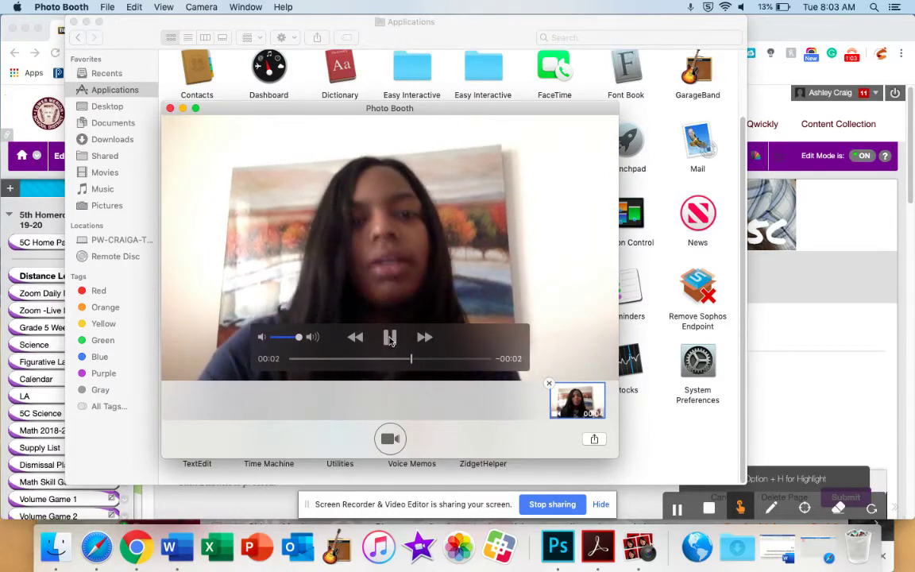
click(390, 339)
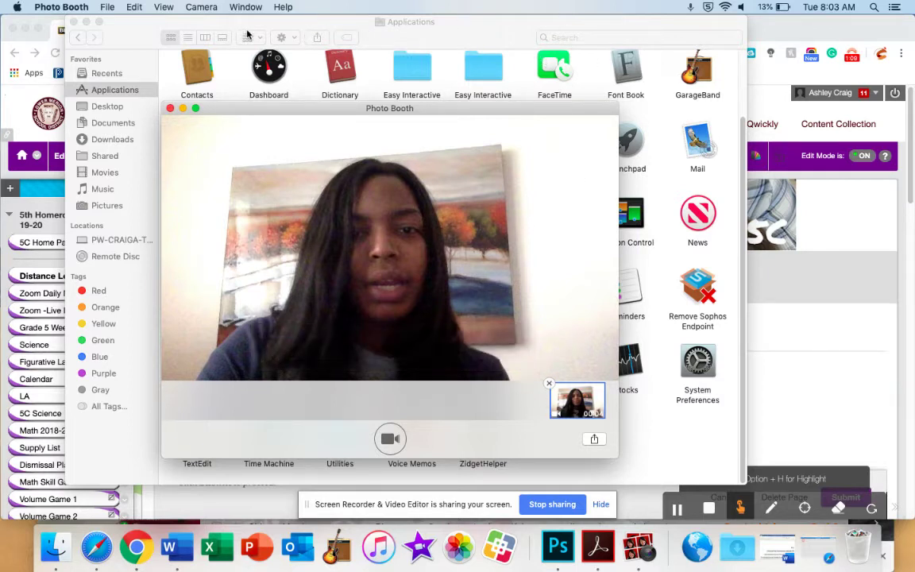
- Move the Finder and browser windows out of the way and copy the recorded Photo Booth clip onto the desktop
mouse_move(518, 178)
drag(494, 17, 554, 14)
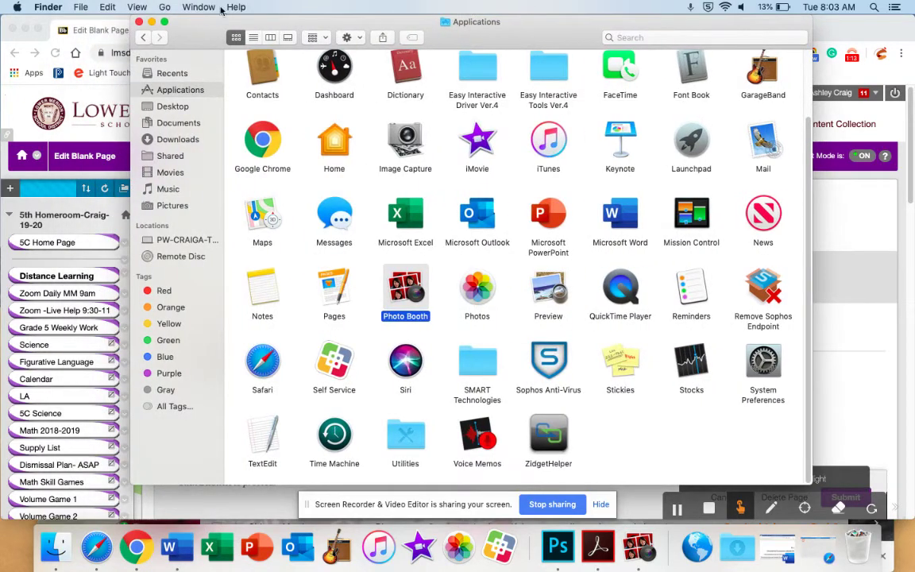
click(151, 22)
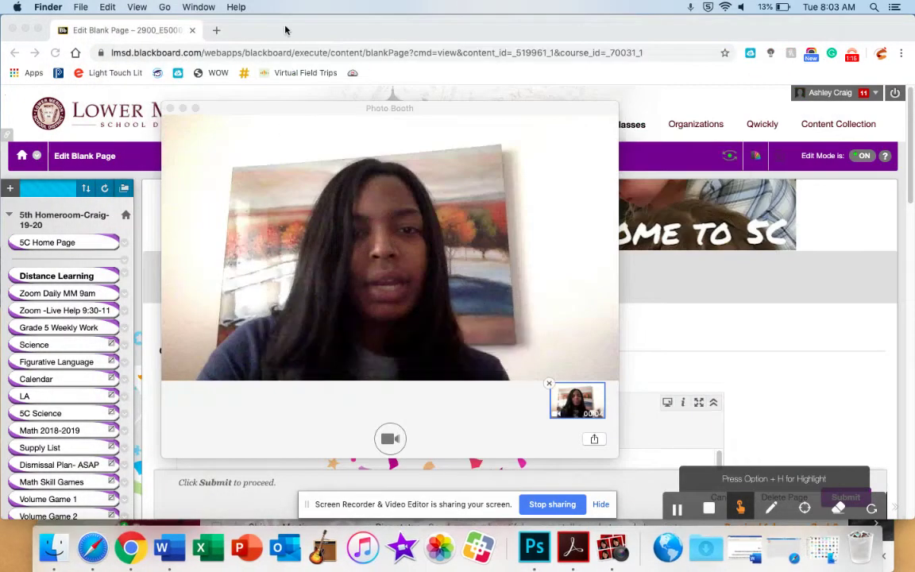
click(286, 28)
drag(286, 29, 335, 11)
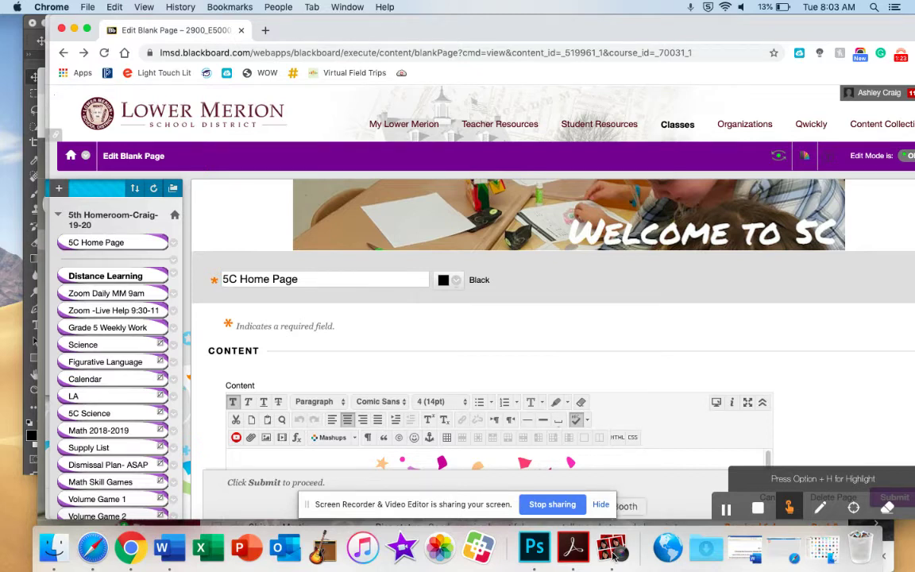
key(super+Tab)
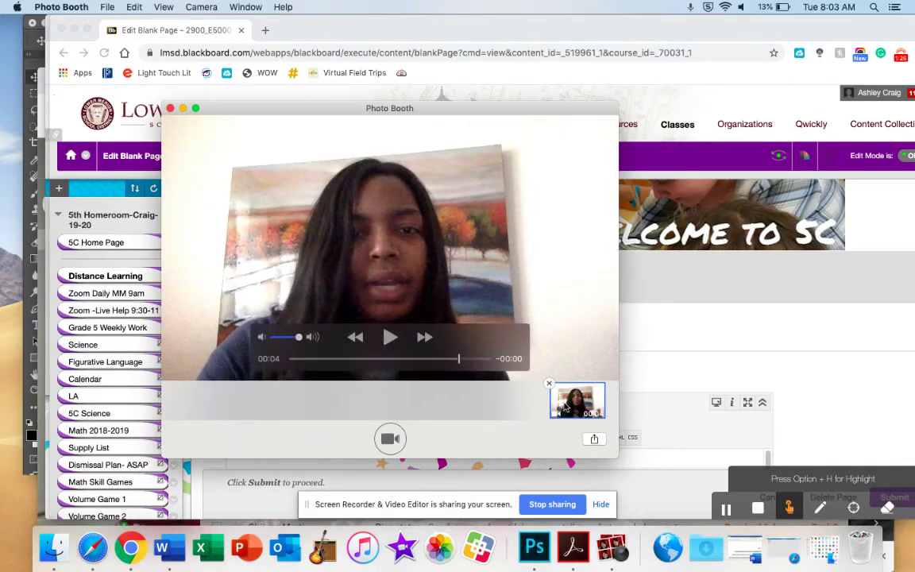
drag(572, 390, 13, 496)
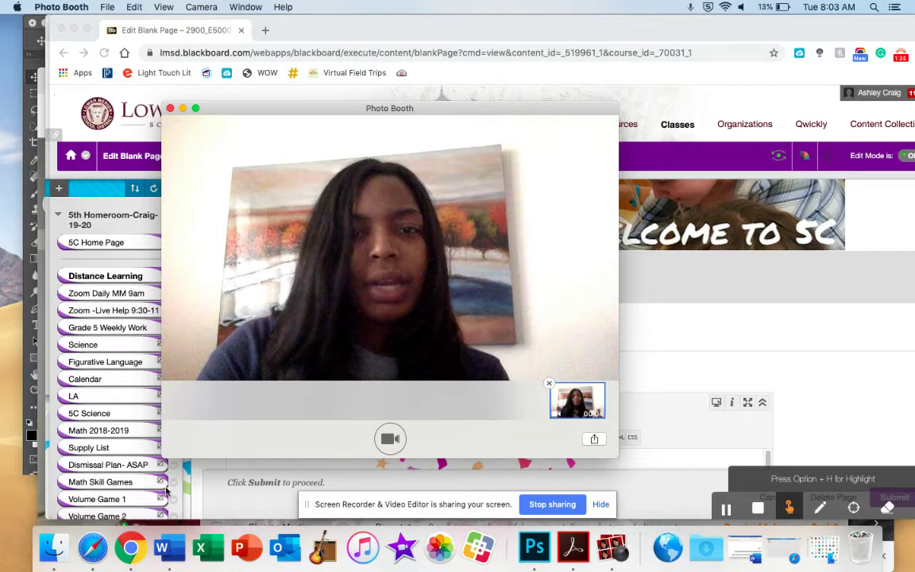
- Switch back to Blackboard in Chrome, restore the browser window's position and open the class's Science content area
click(372, 32)
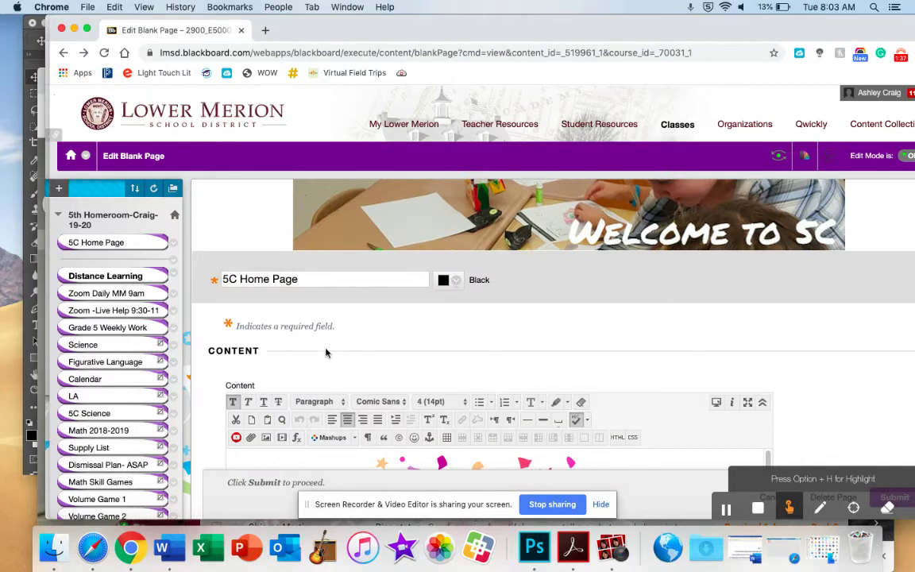
scroll(373, 255, down, 2)
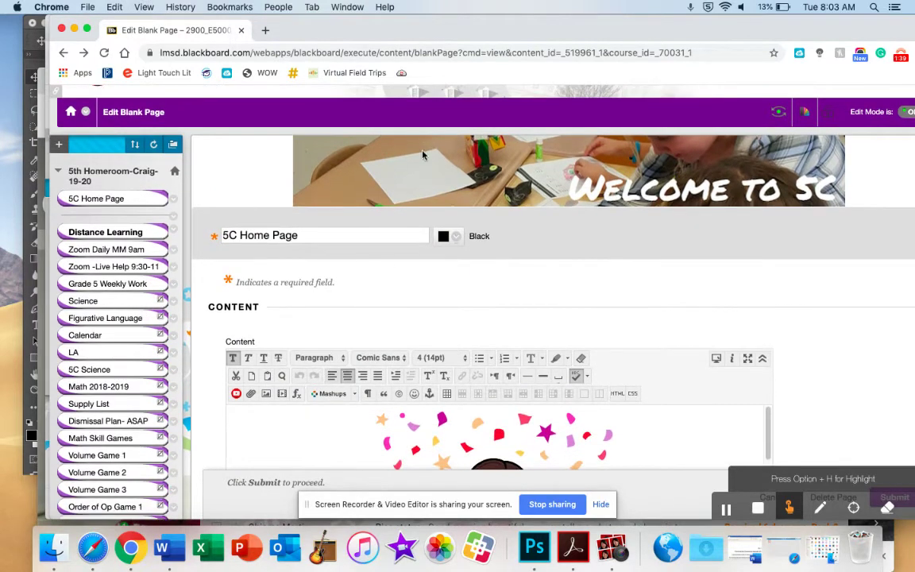
drag(435, 42, 391, 28)
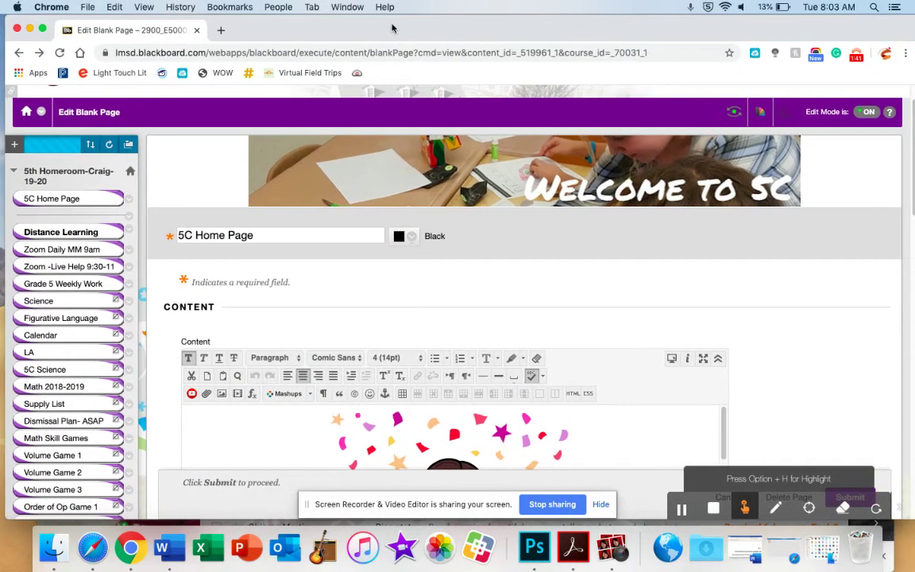
click(76, 302)
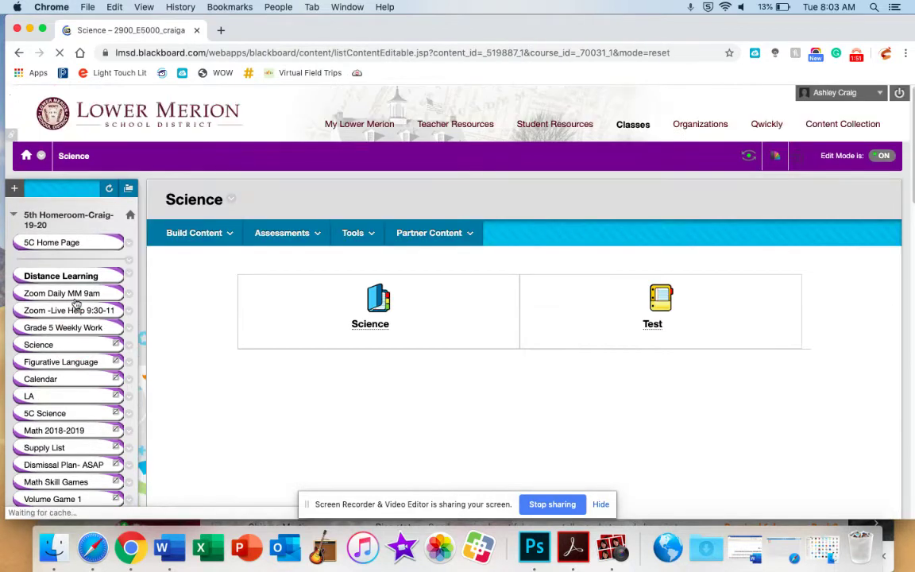
- Create a new video item in the Science content area and name it Test 2
click(213, 233)
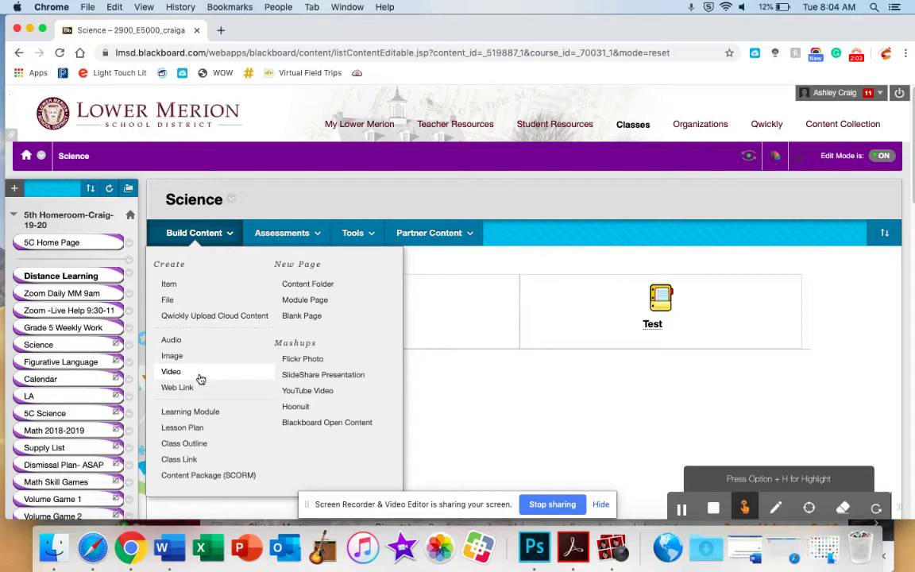
click(172, 372)
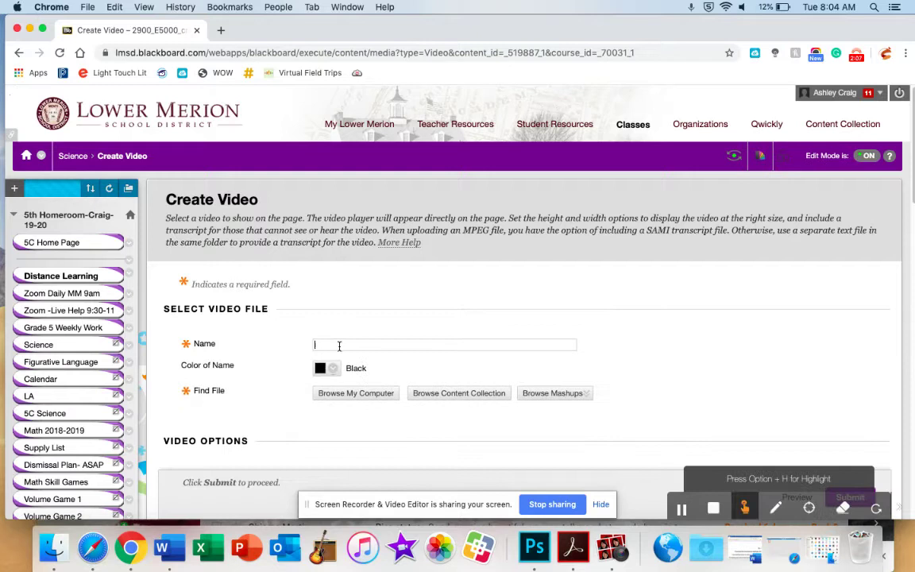
click(339, 346)
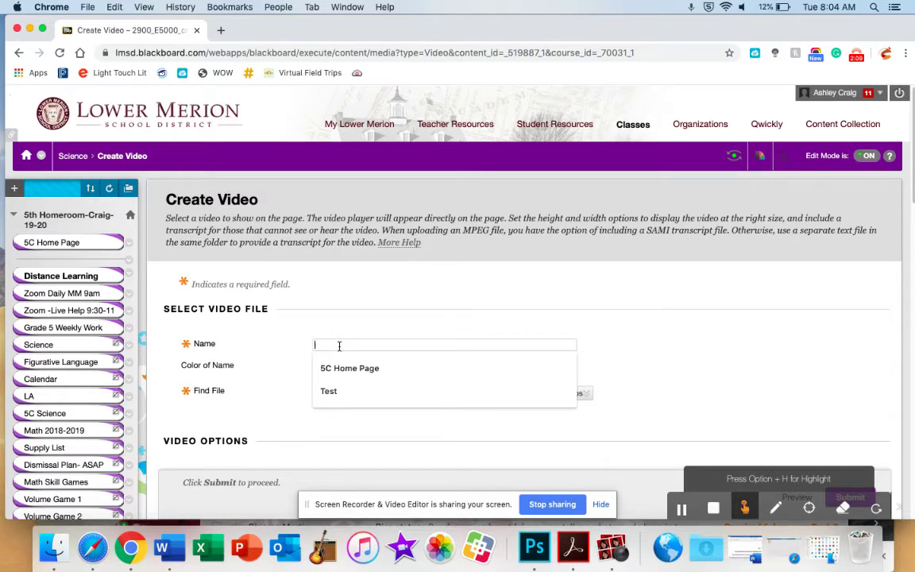
text(Test 2)
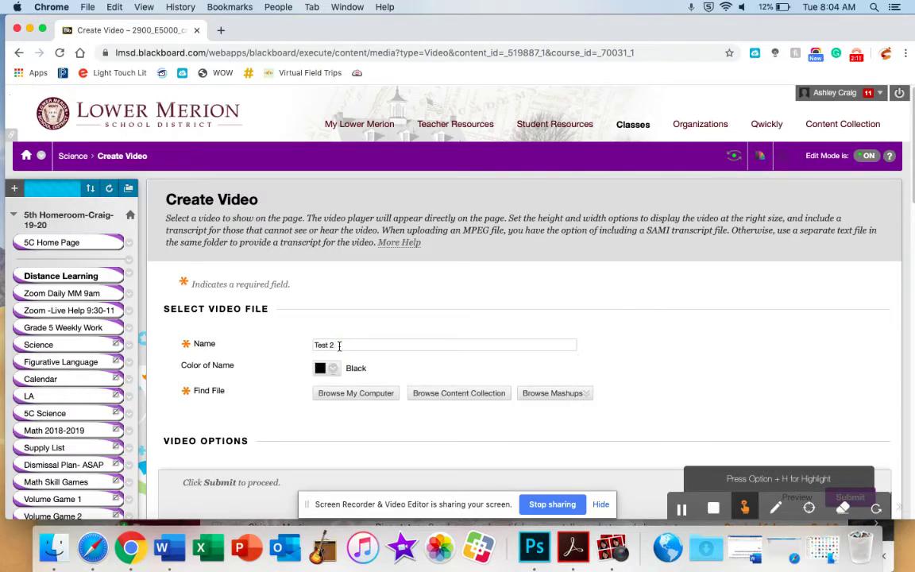
- Set Autostart, Loop and Track Number of Views to Yes for the video and try to submit it
scroll(339, 345, down, 5)
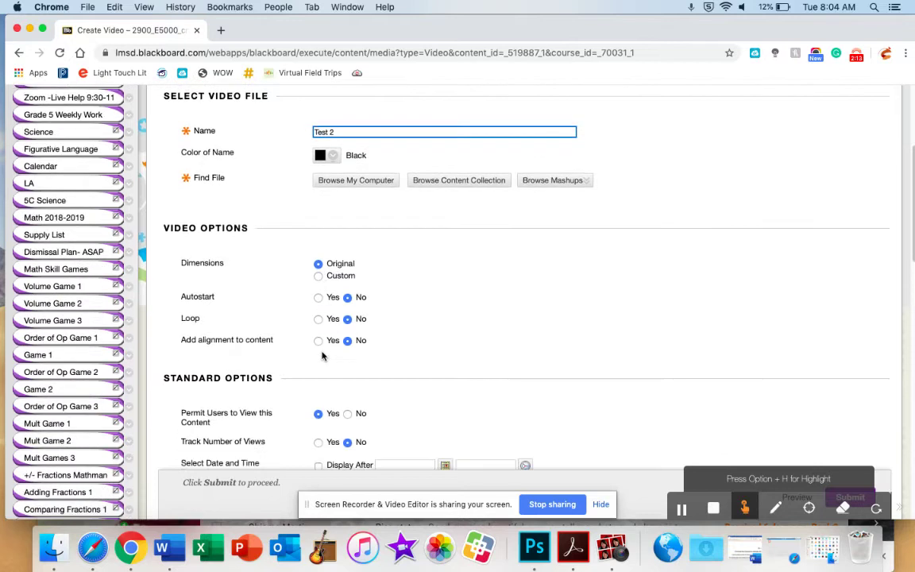
click(317, 297)
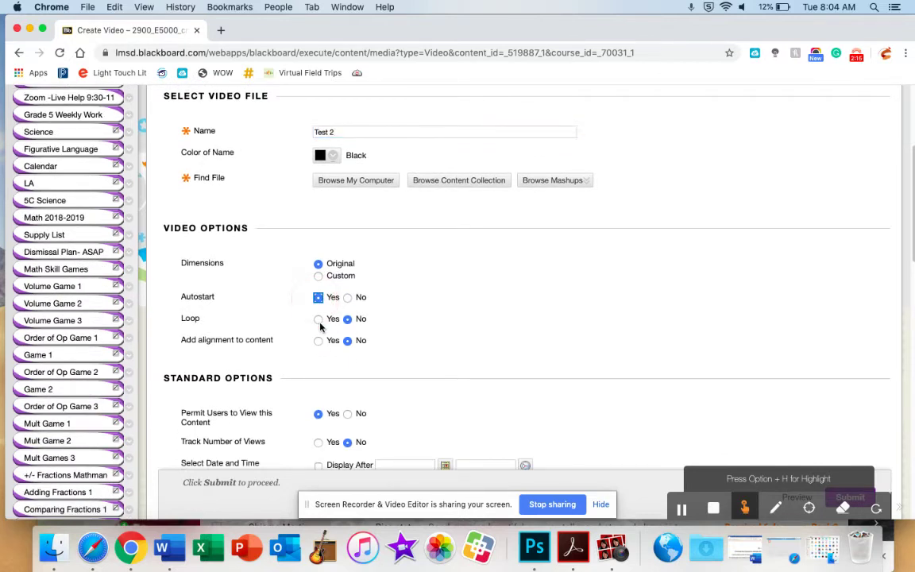
click(319, 319)
scroll(318, 313, down, 3)
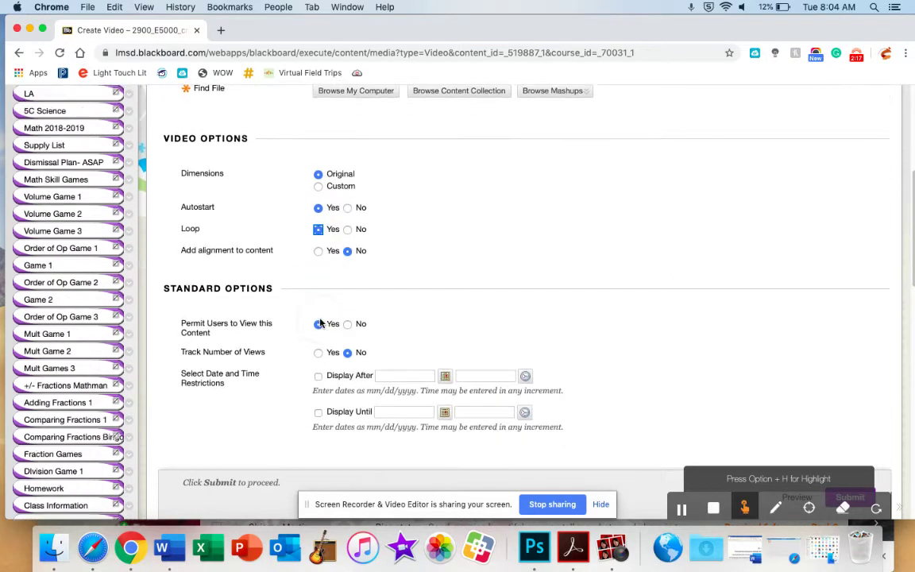
scroll(316, 305, down, 1)
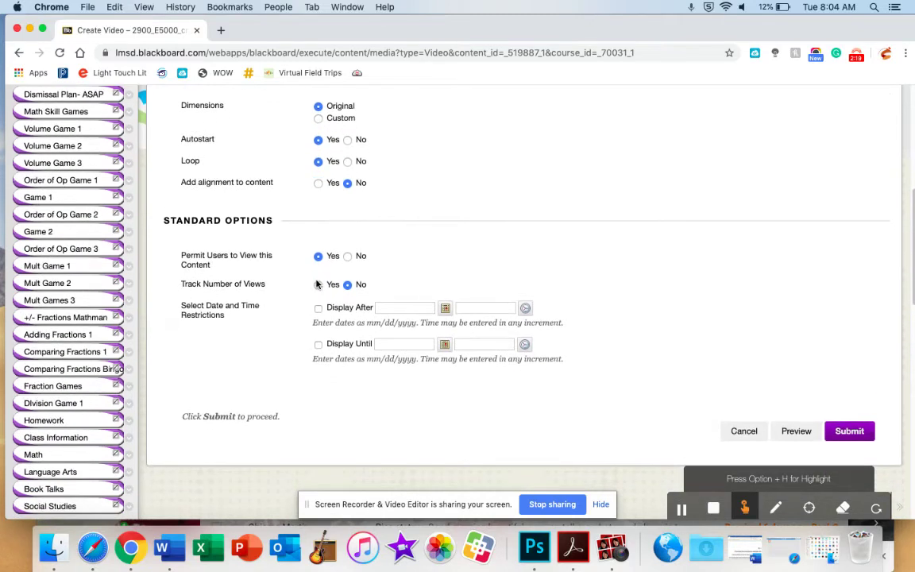
click(318, 284)
scroll(318, 262, down, 1)
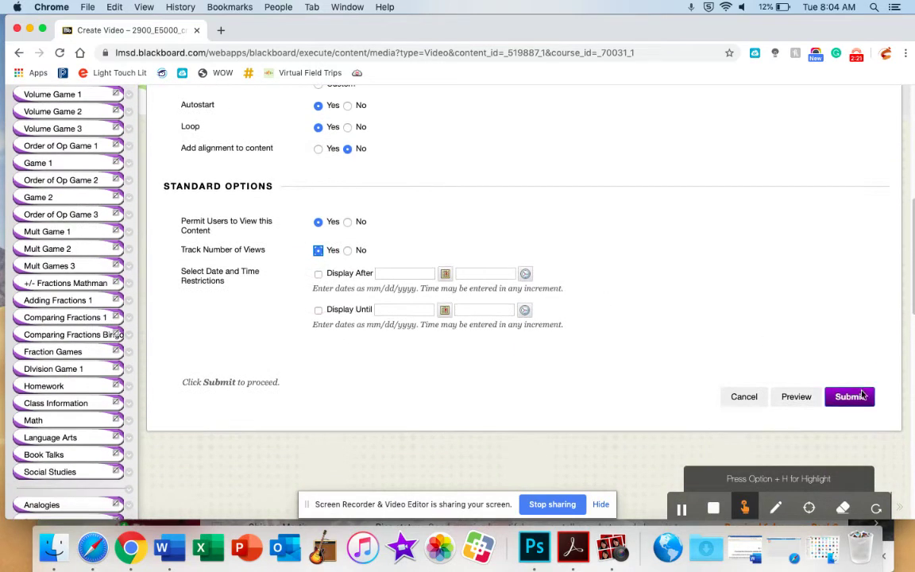
click(863, 395)
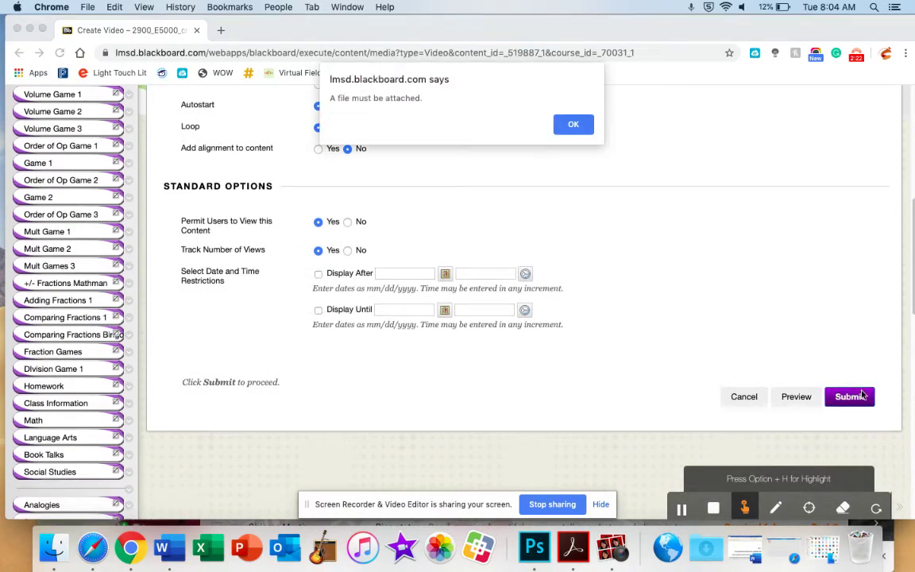
click(572, 127)
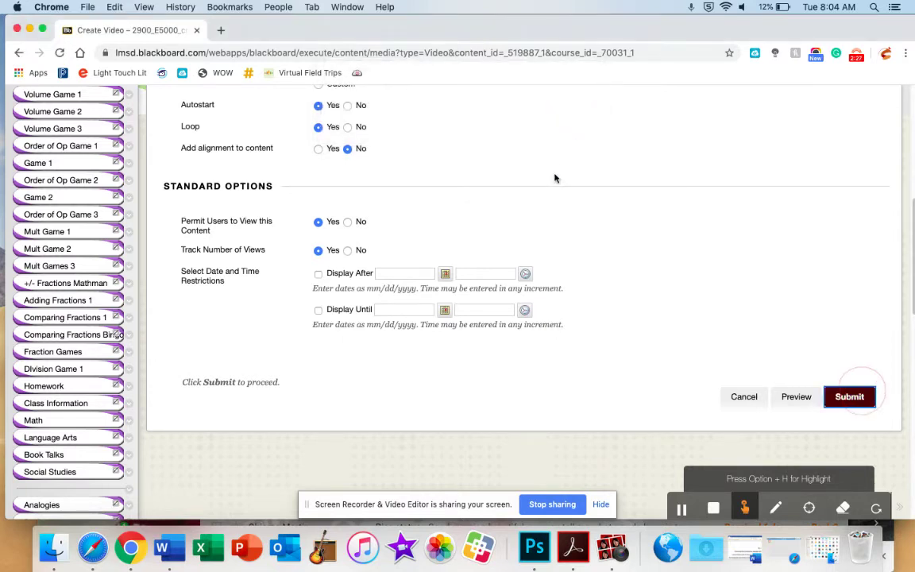
- Attach "Movie on 3-24-20 at 8.02 AM.mov" from the computer's Desktop folder and submit the video item
scroll(554, 178, up, 5)
scroll(553, 178, up, 1)
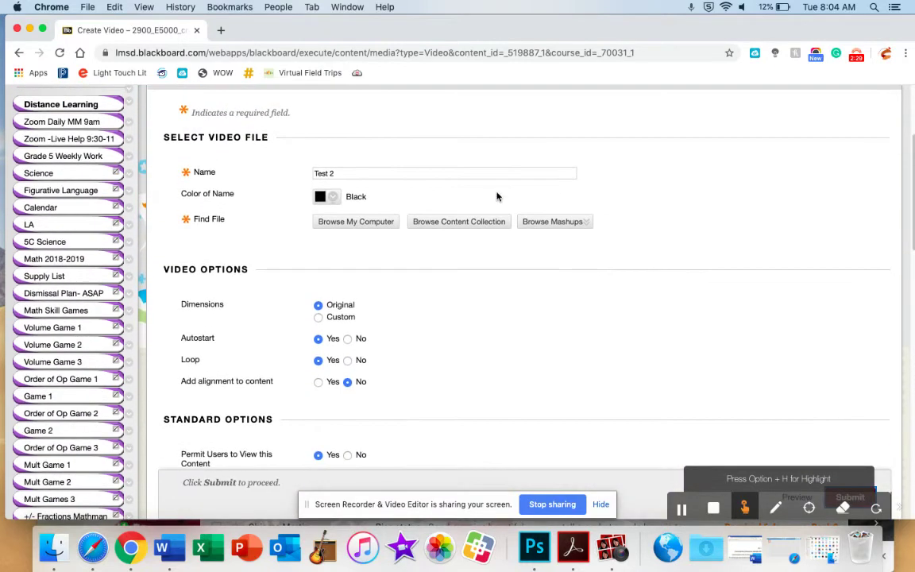
click(362, 223)
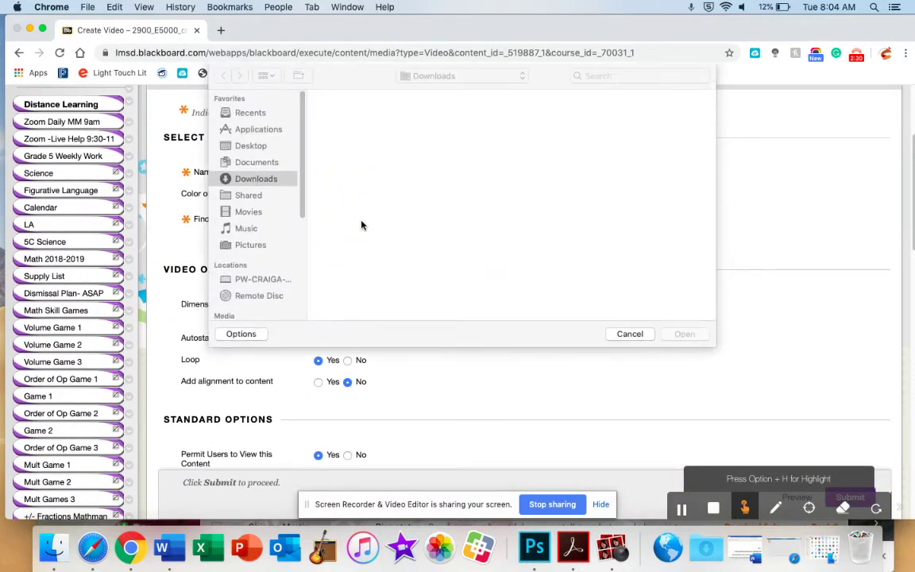
click(271, 147)
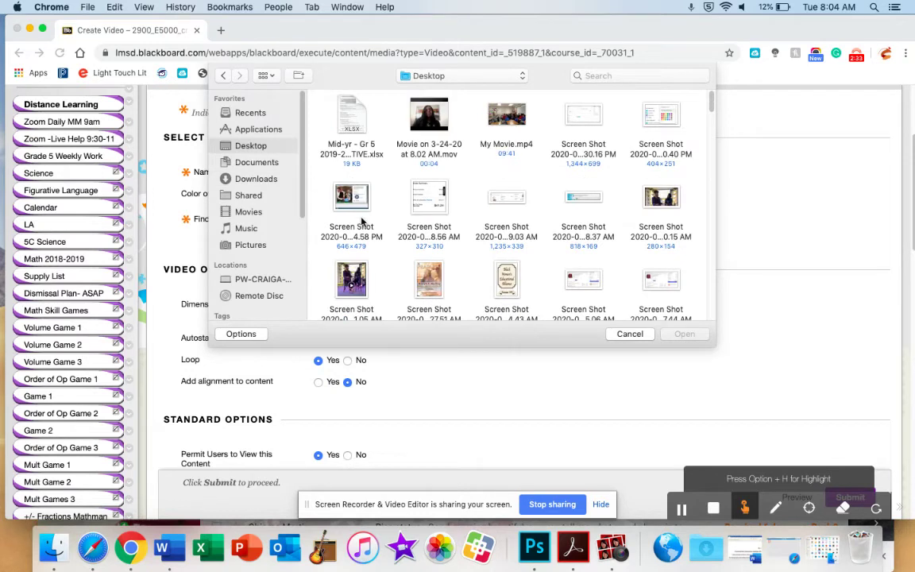
mouse_move(443, 119)
click(439, 156)
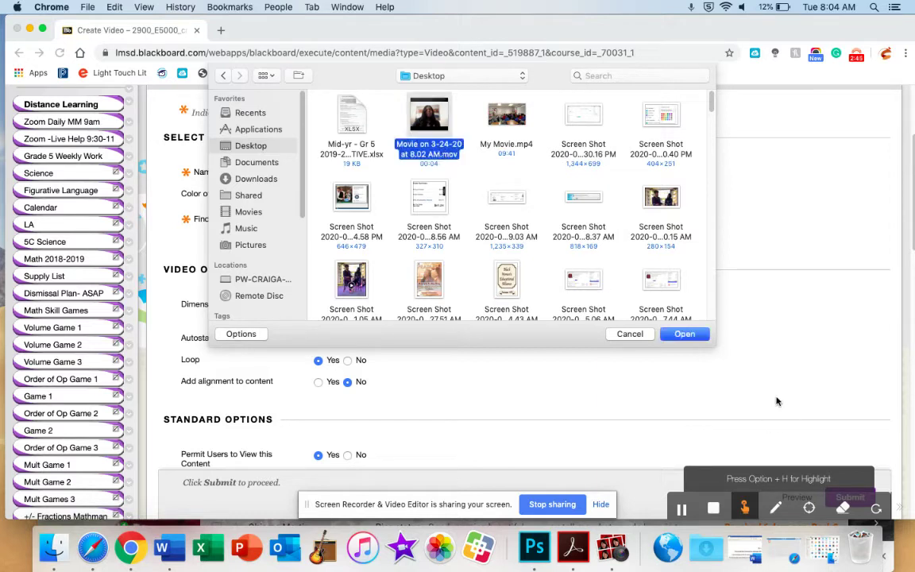
click(685, 334)
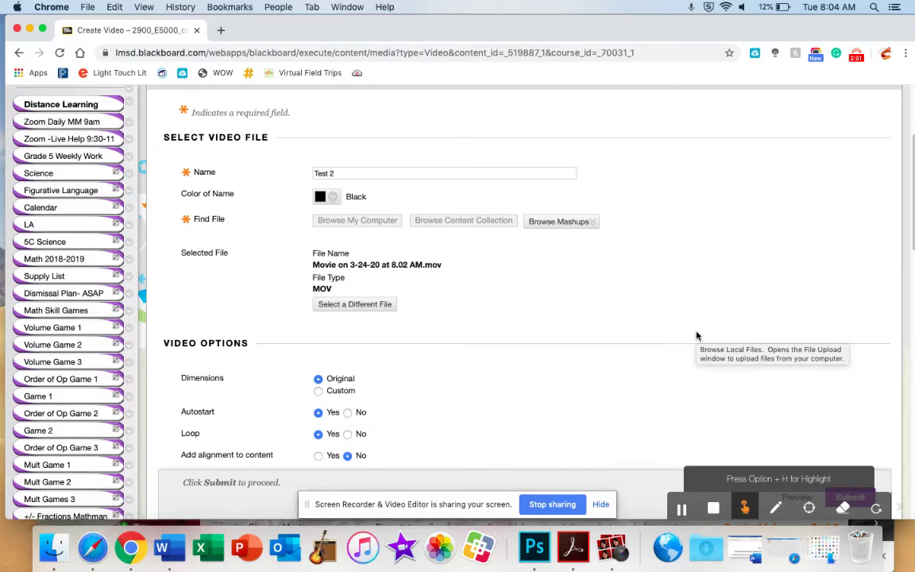
scroll(696, 336, down, 10)
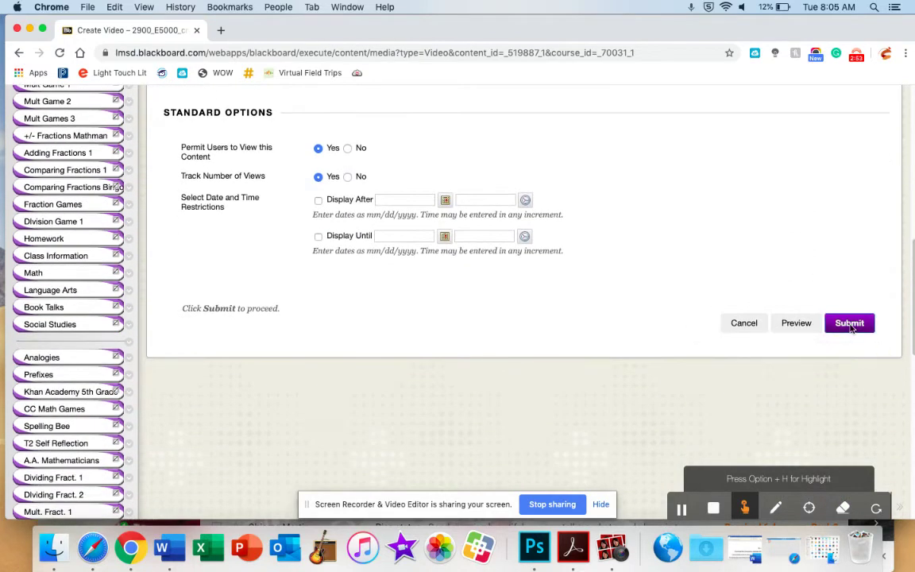
click(850, 325)
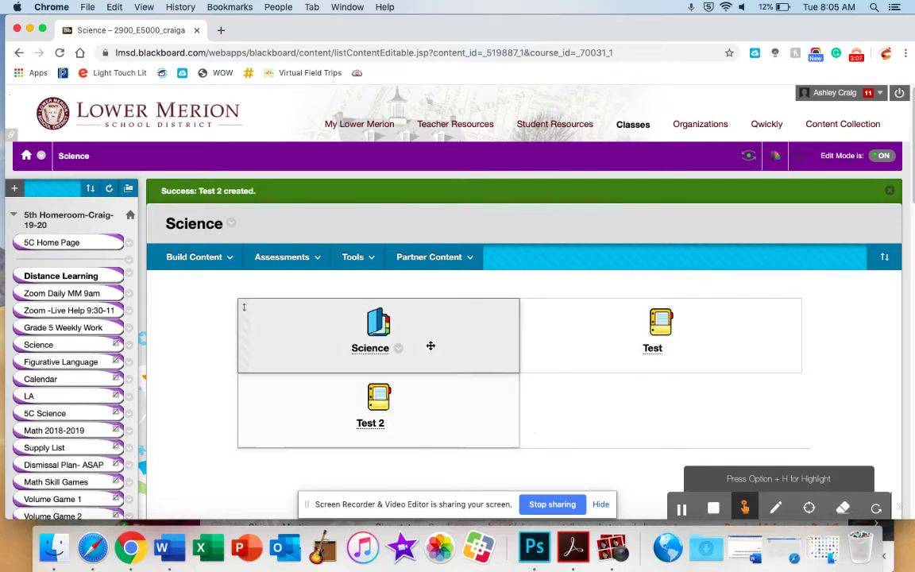
- Display the Science content area with icons and text and look over the embedded Test and Test 2 videos
click(233, 224)
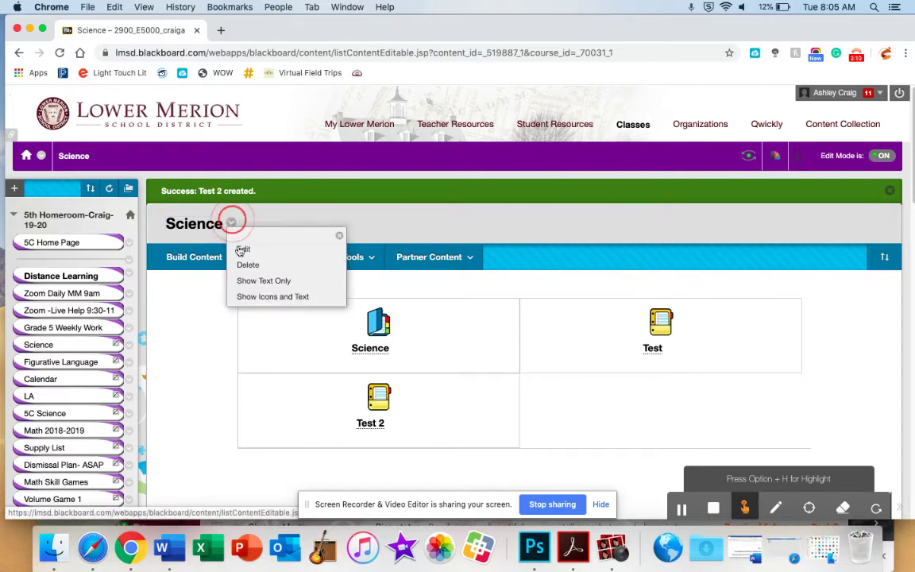
click(248, 298)
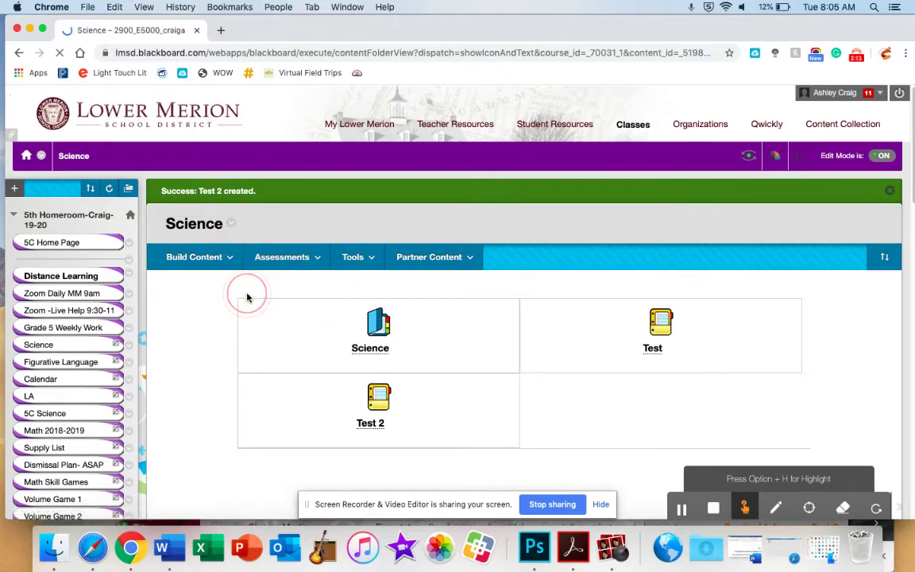
scroll(260, 322, down, 5)
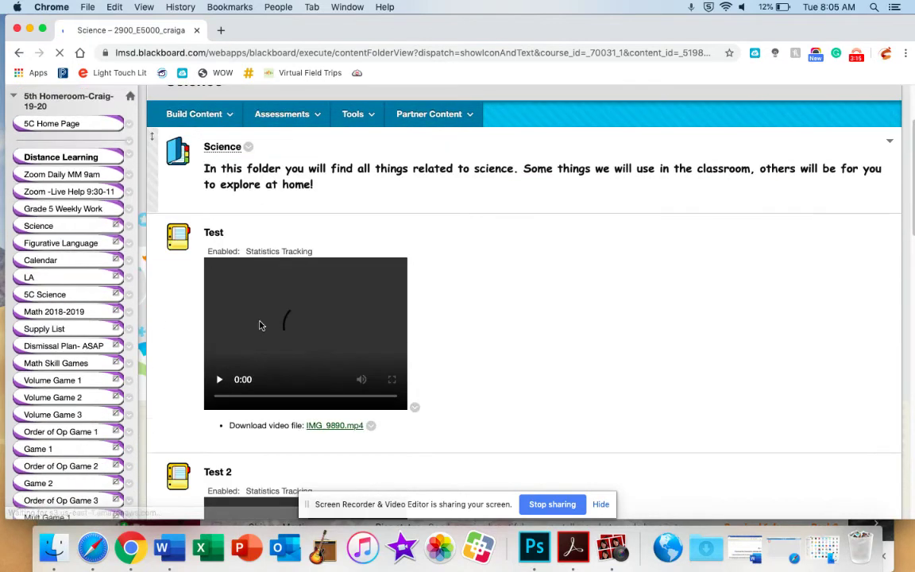
scroll(260, 324, down, 6)
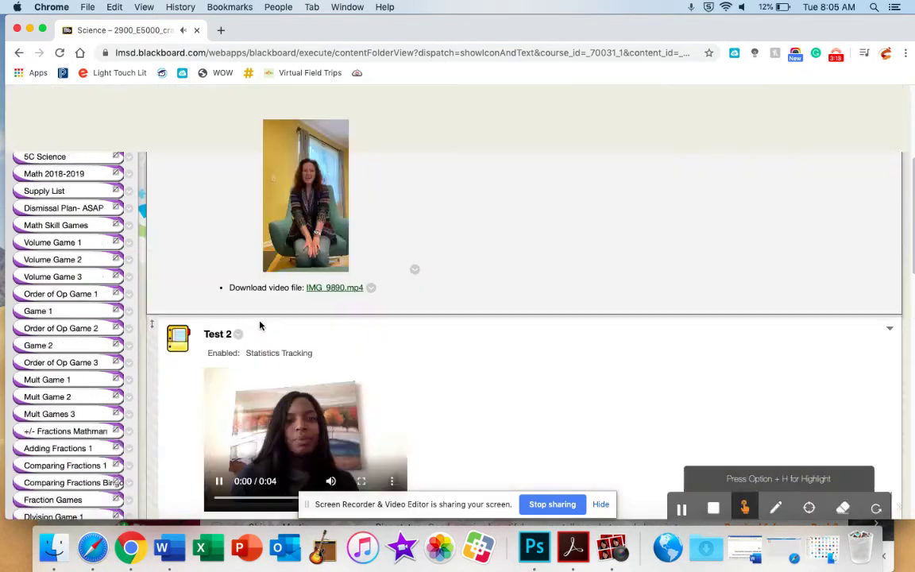
scroll(260, 324, up, 8)
scroll(260, 324, down, 5)
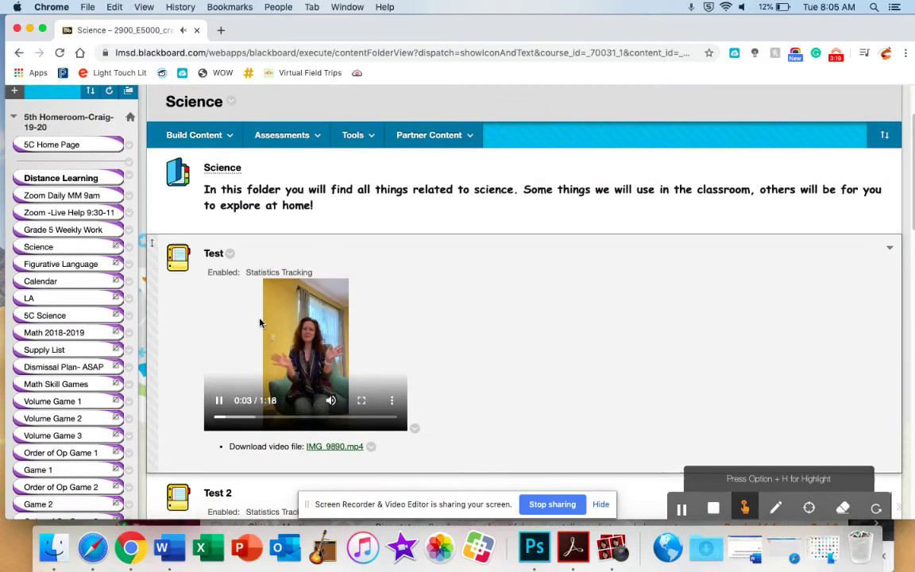
- Switch the Science content area back to showing icons only
click(196, 136)
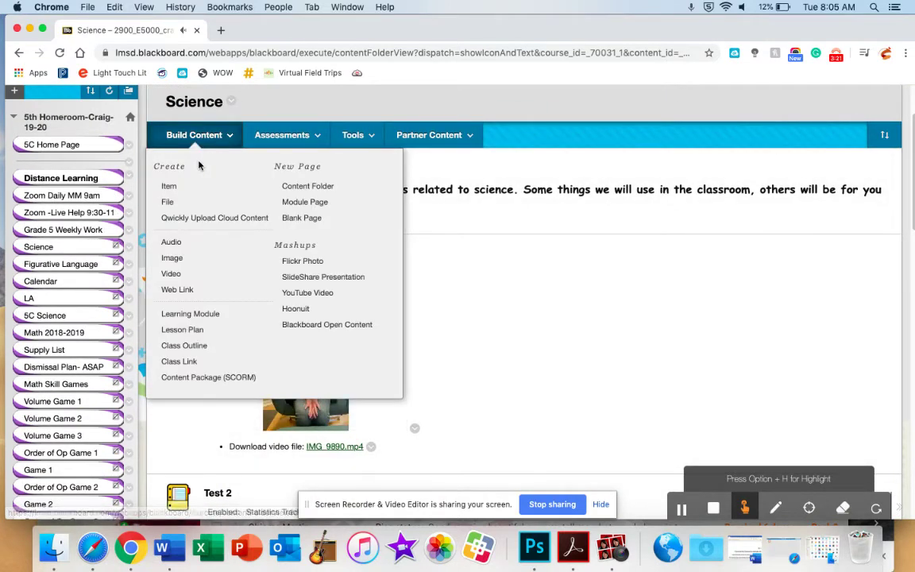
click(484, 293)
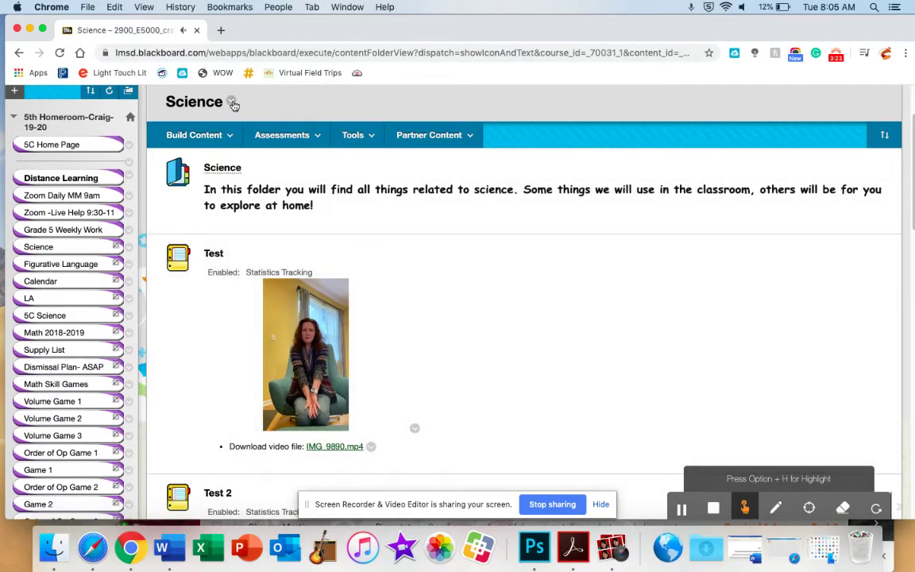
click(232, 103)
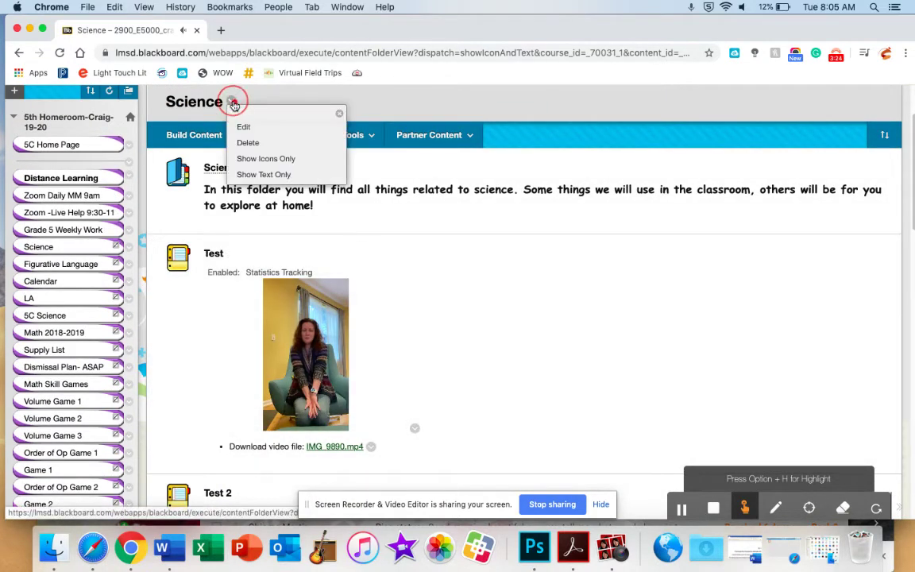
click(246, 158)
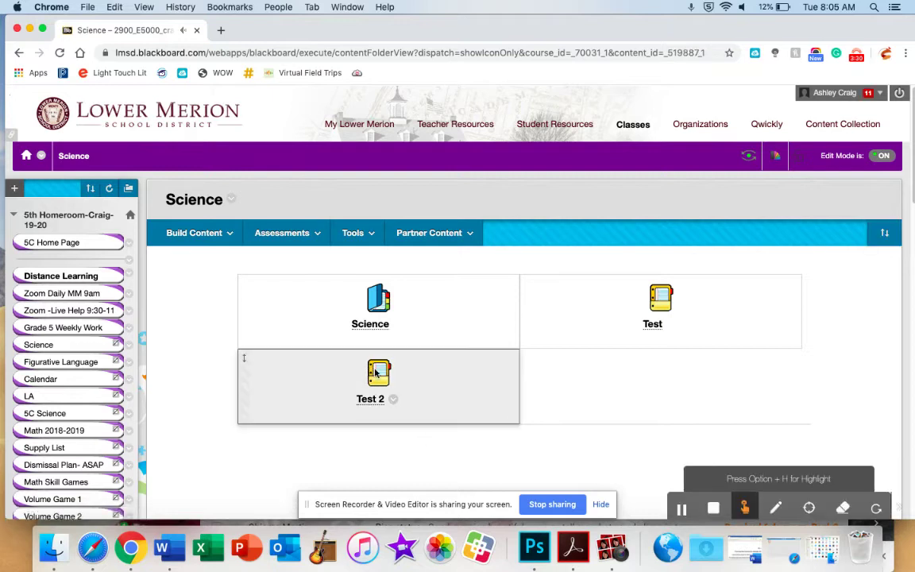
- Open the Test 2 item and check its embedded video and playback controls
click(376, 373)
click(373, 402)
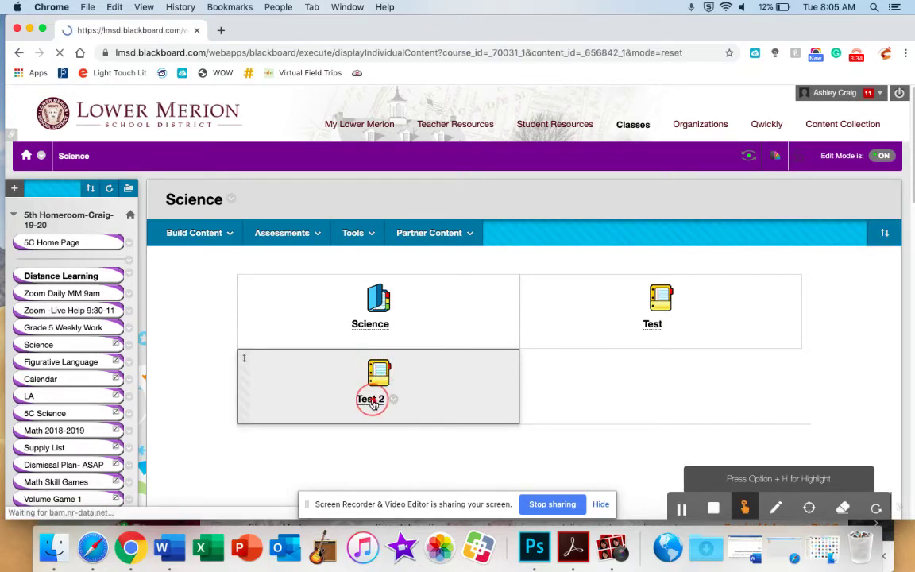
scroll(374, 404, down, 3)
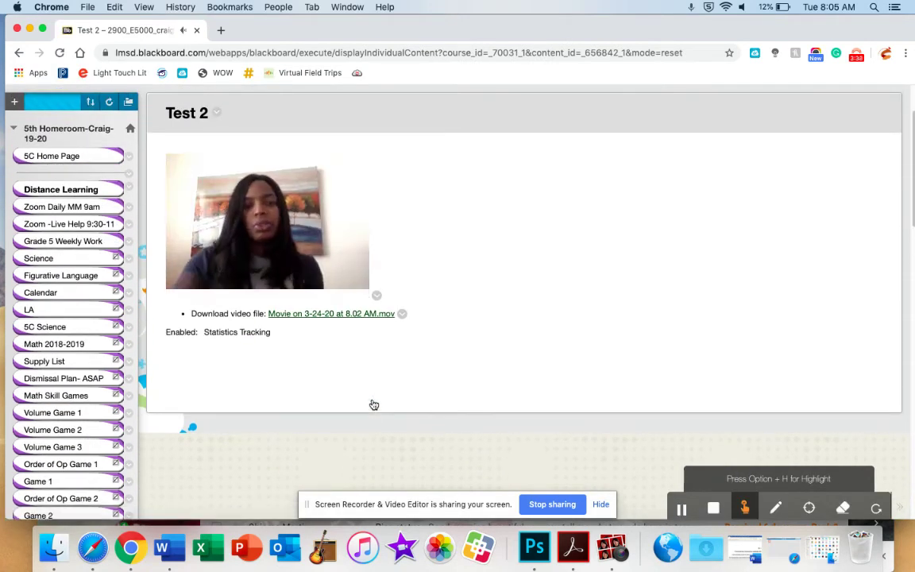
scroll(373, 405, up, 1)
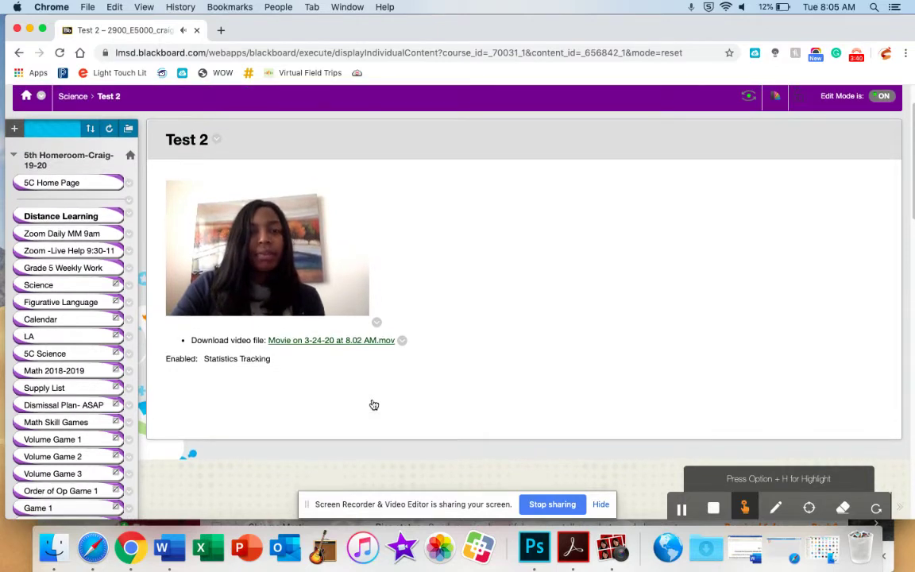
mouse_move(189, 288)
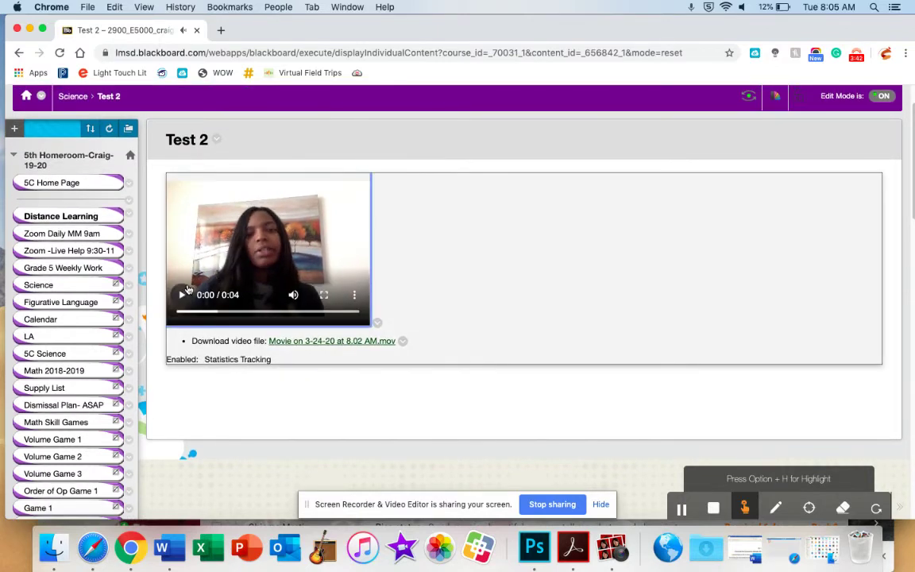
scroll(188, 288, up, 2)
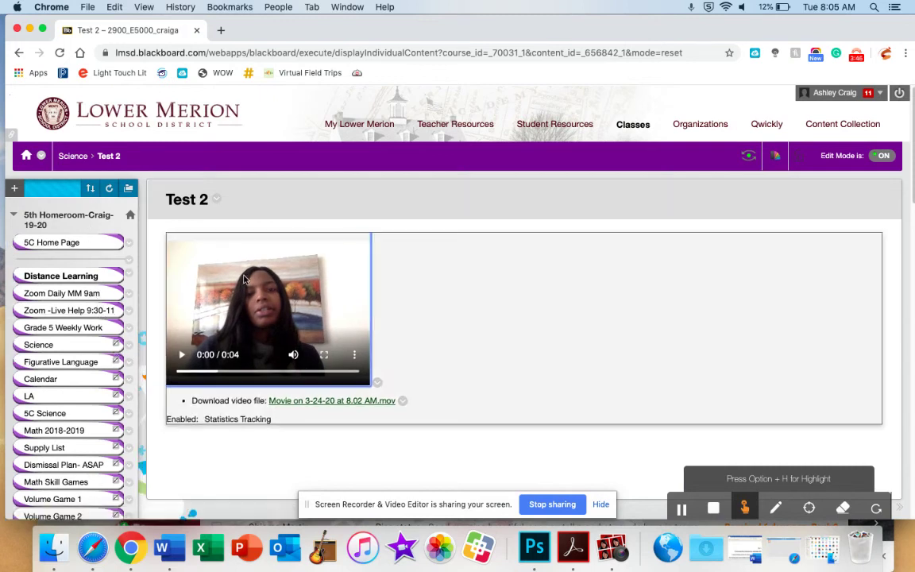
- Return to the Science content area and start a new content item named Test 3
click(69, 345)
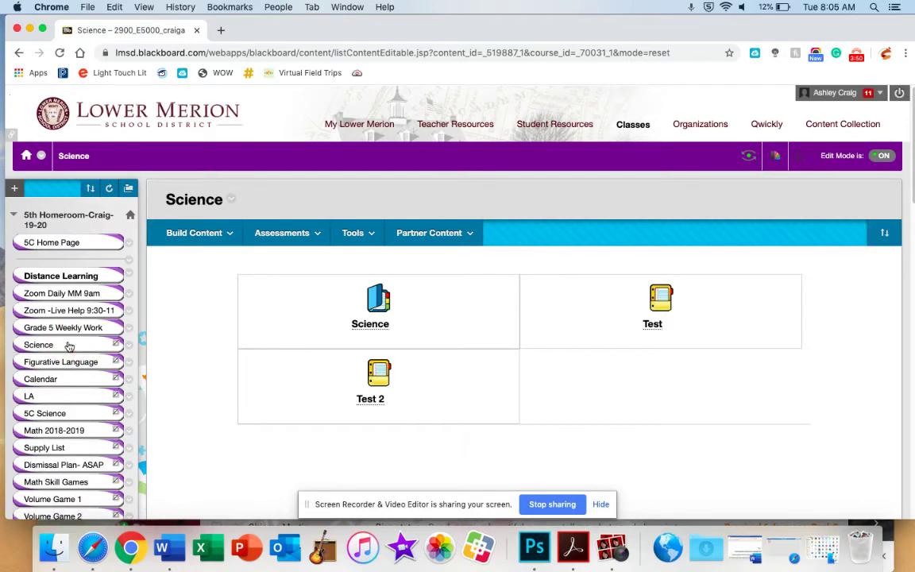
click(282, 233)
click(225, 235)
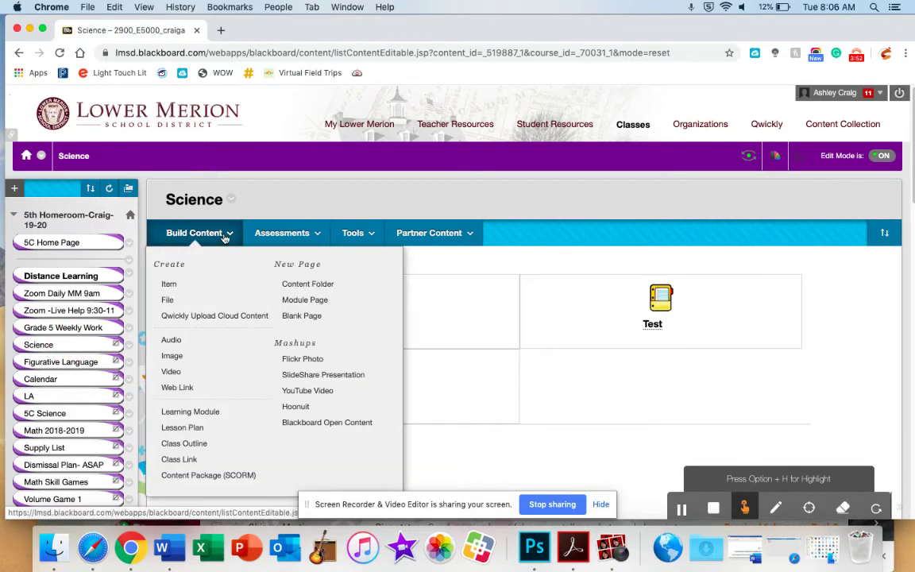
click(186, 286)
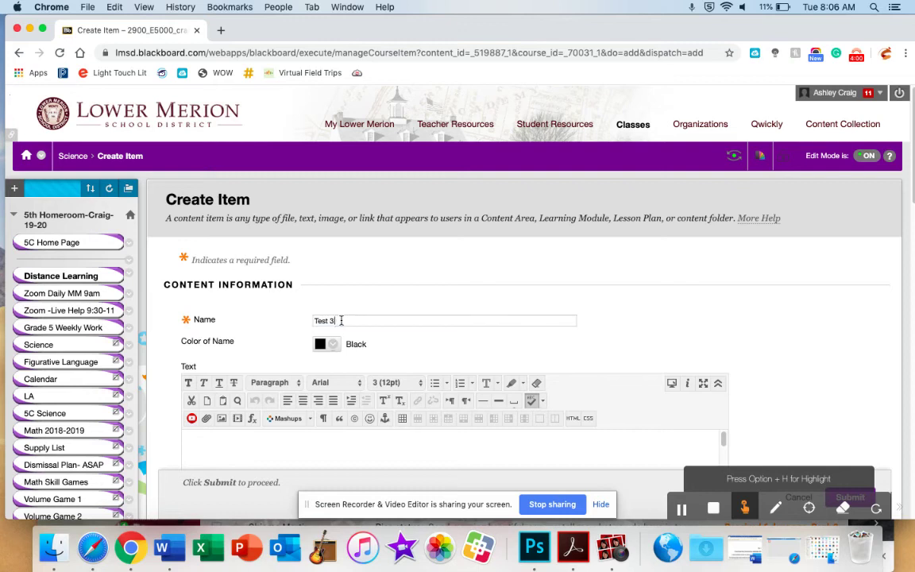
- Fill the item's body text with "nfdwed seoifdjz zokeszdmf zoskdj zo oifjz oskDfm OIE oisd oizdj" and start a new line below it
scroll(341, 320, down, 5)
click(327, 304)
text(n)
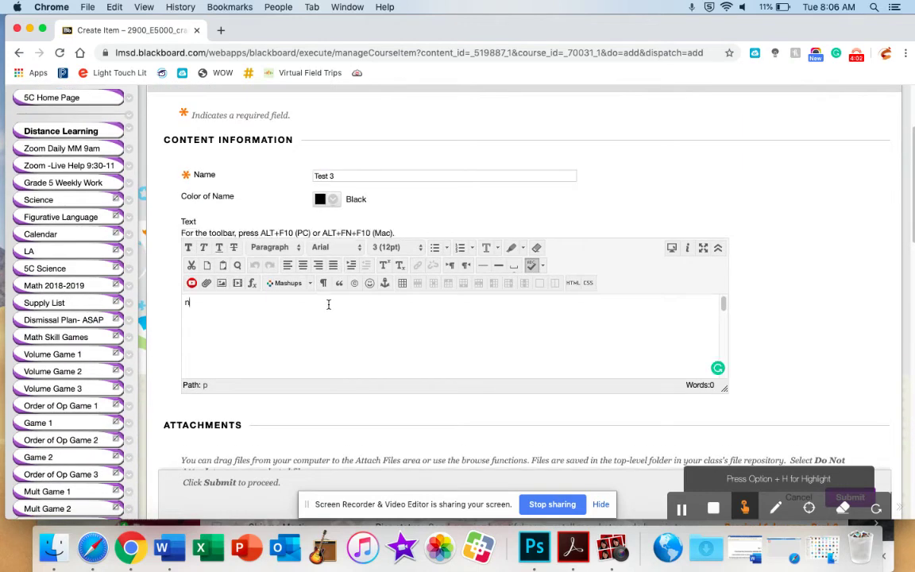
text(fdwed seoifdjz zokes)
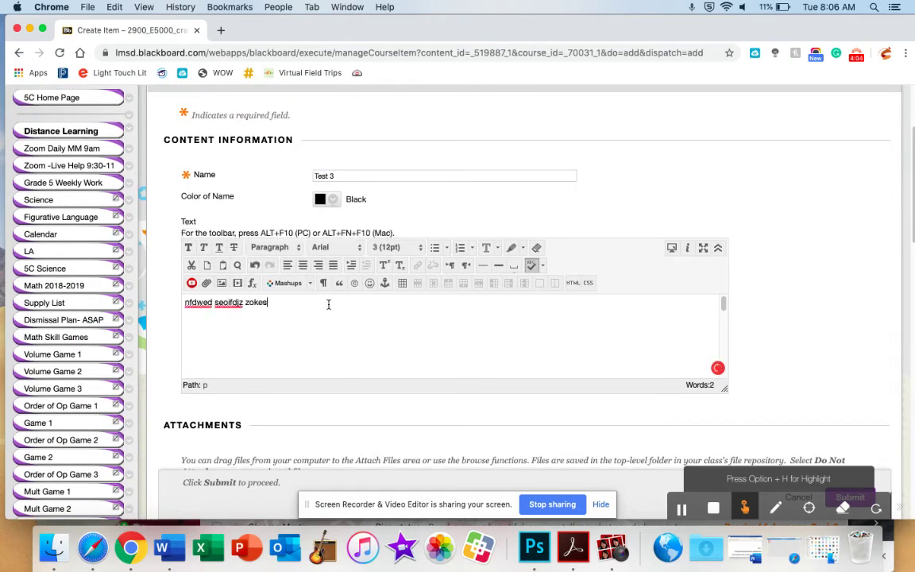
text(zdmf zoskdj zo oi)
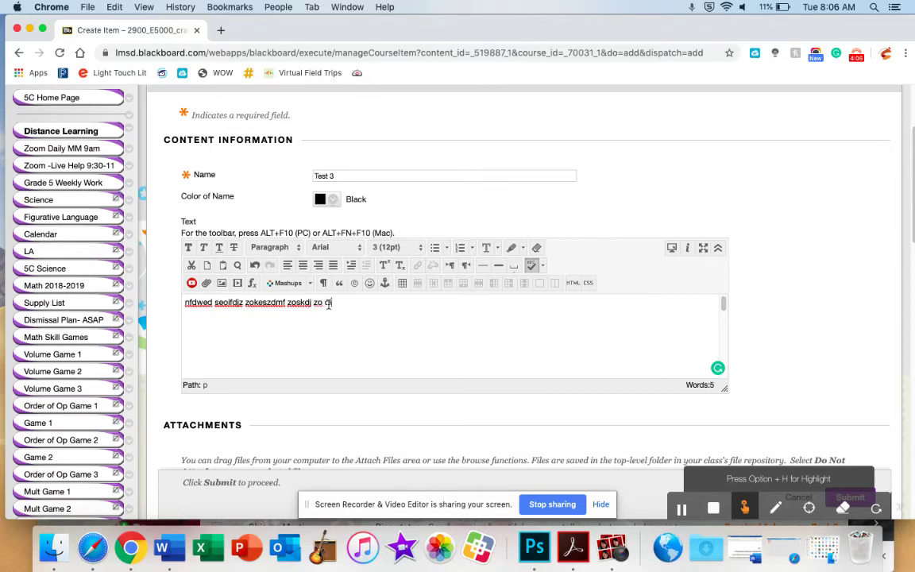
text( cifiz oskDfm OIE oisd oizdj)
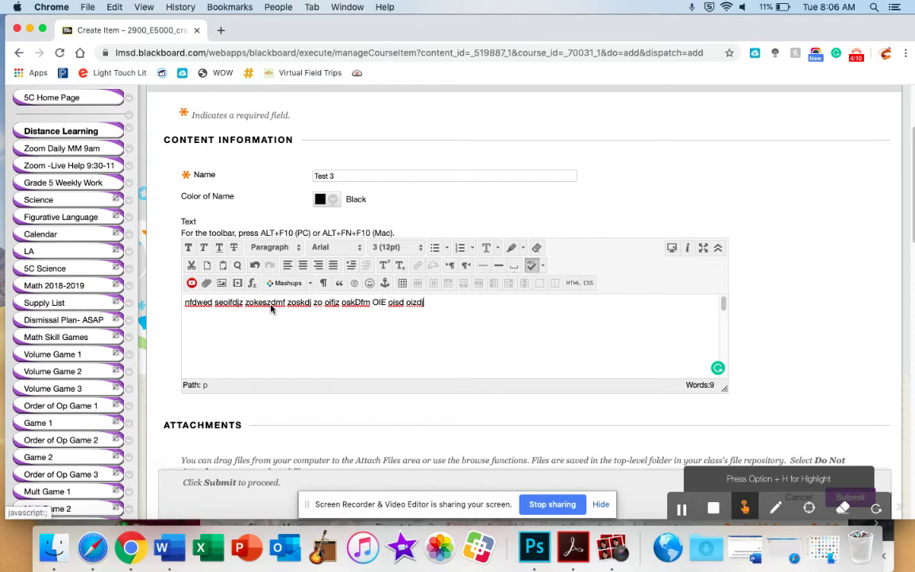
key(Return)
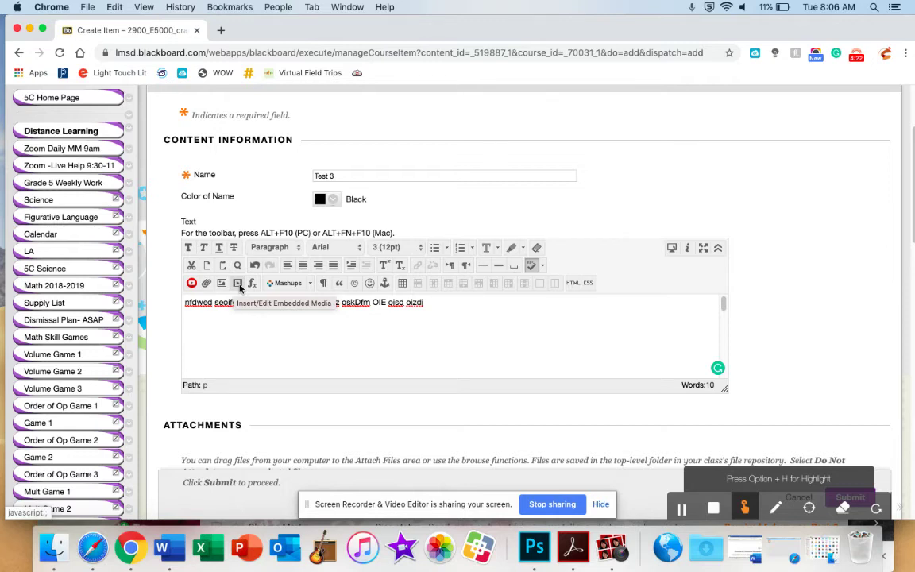
- Start inserting embedded media in the item's text and choose "Movie on 3-24-20 at 8.02 AM.mov" from the computer's Desktop folder
click(237, 283)
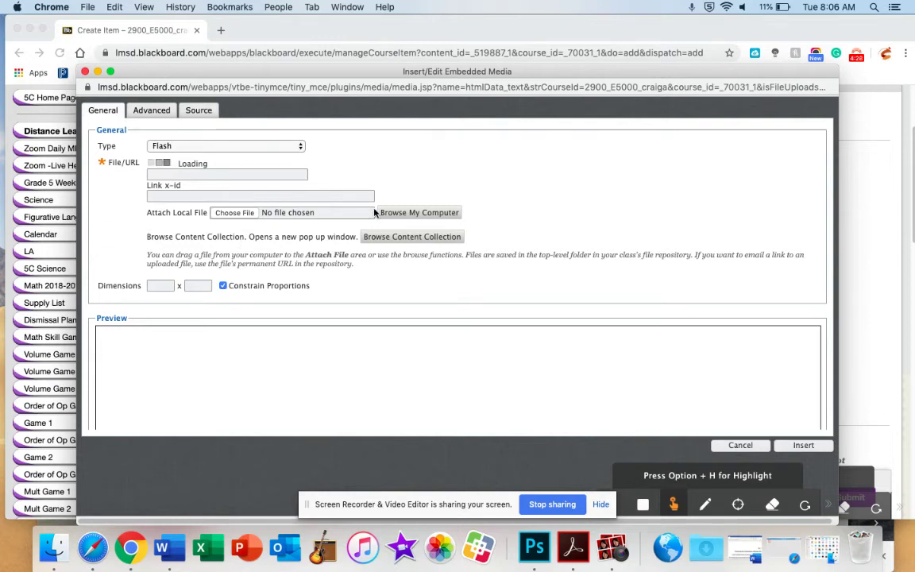
click(399, 216)
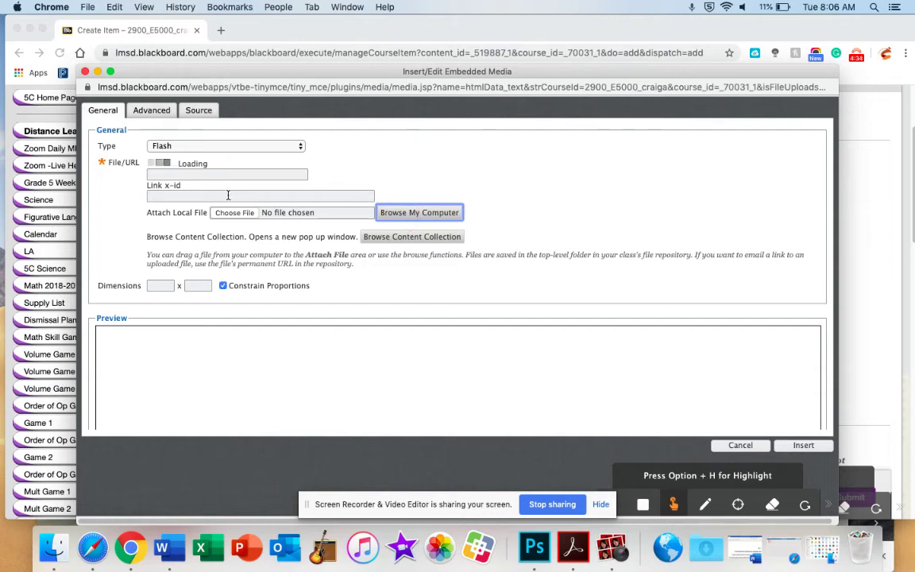
click(416, 212)
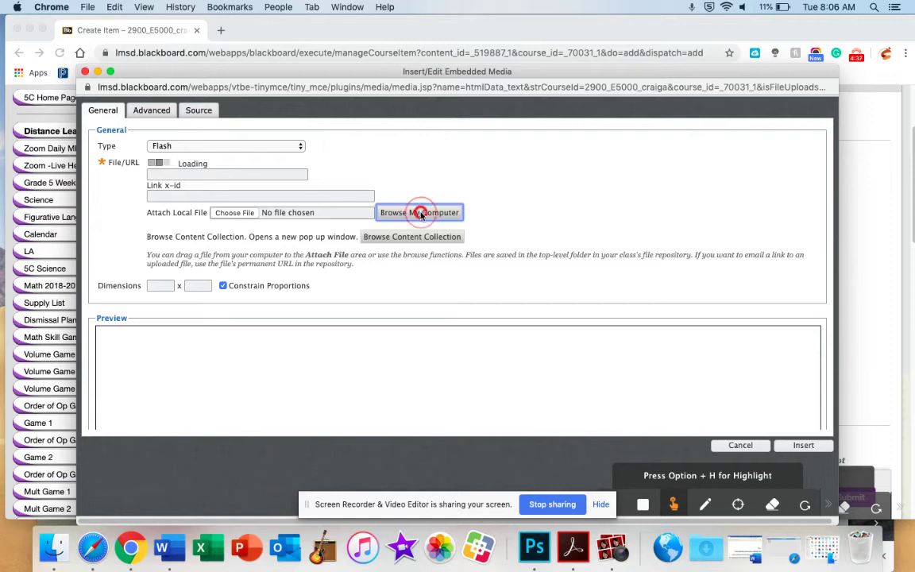
click(217, 218)
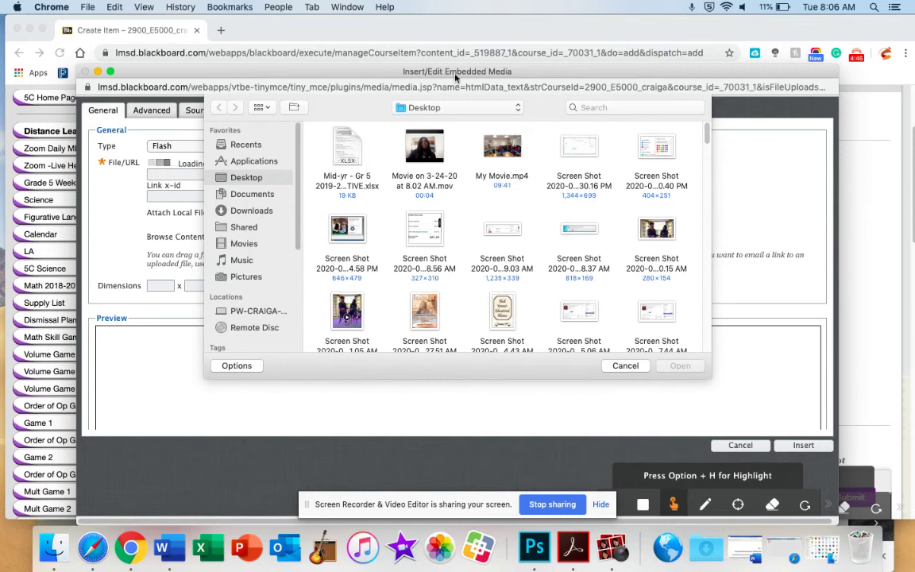
mouse_move(455, 65)
mouse_down()
mouse_move(596, 64)
mouse_move(466, 63)
mouse_up()
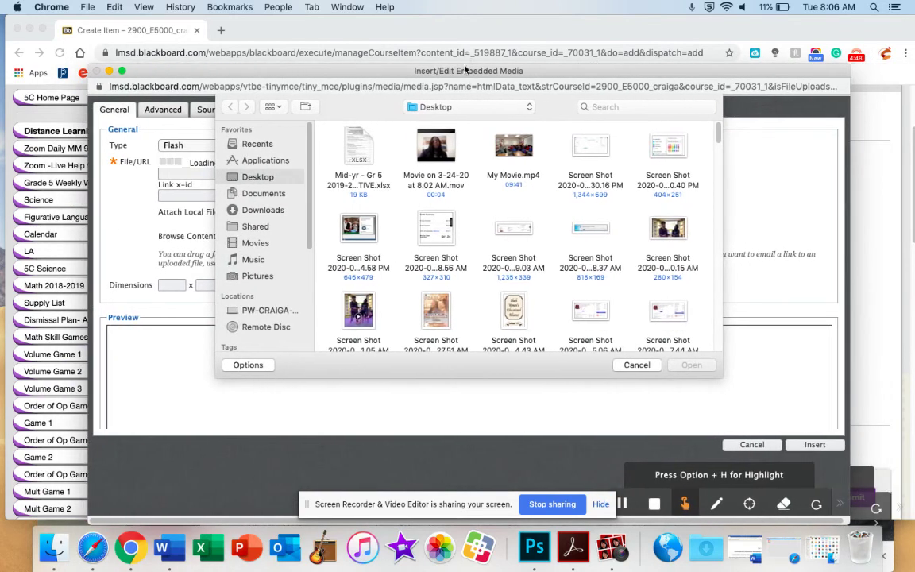
click(447, 162)
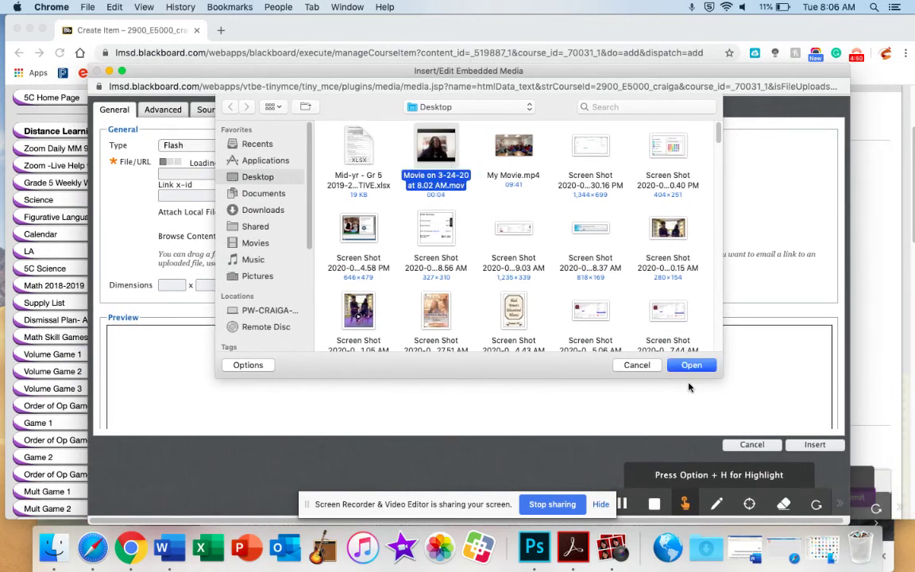
click(694, 366)
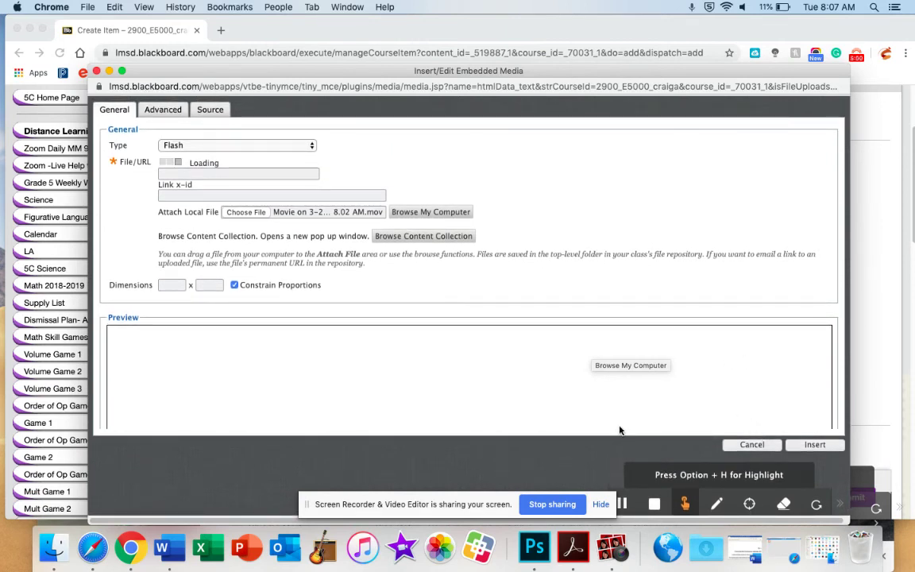
- Insert the chosen movie below the item's text as embedded HTML5 Video with dimensions 320 x 240
click(810, 449)
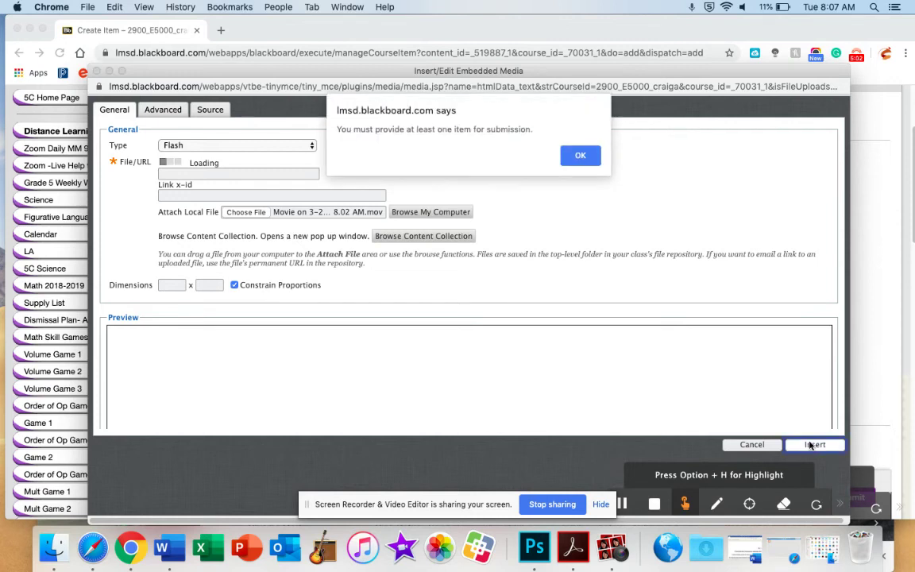
click(578, 157)
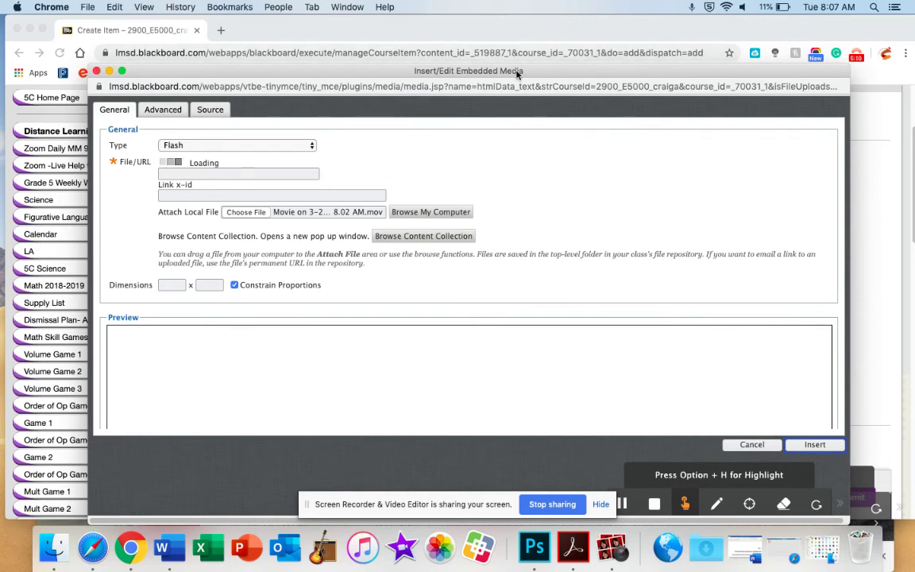
drag(517, 74, 485, 4)
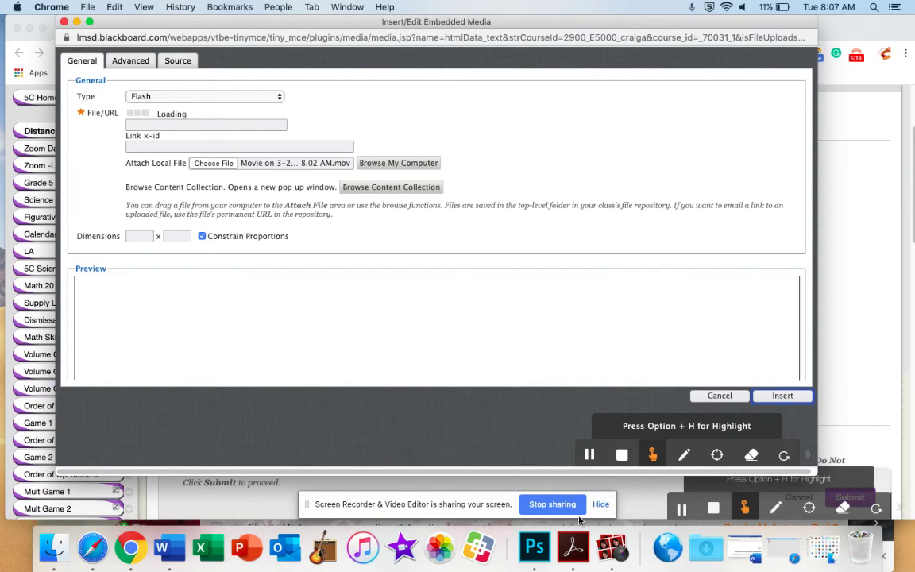
click(588, 461)
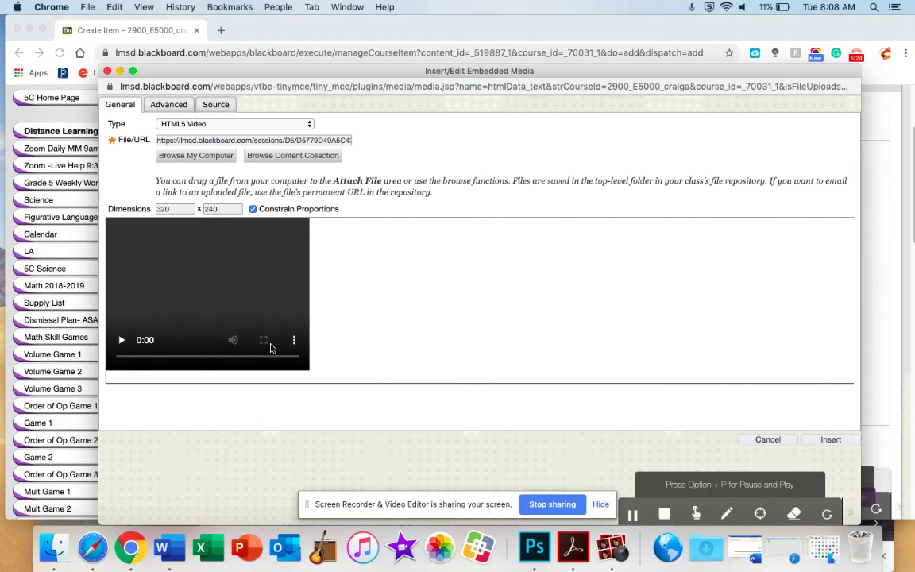
click(818, 442)
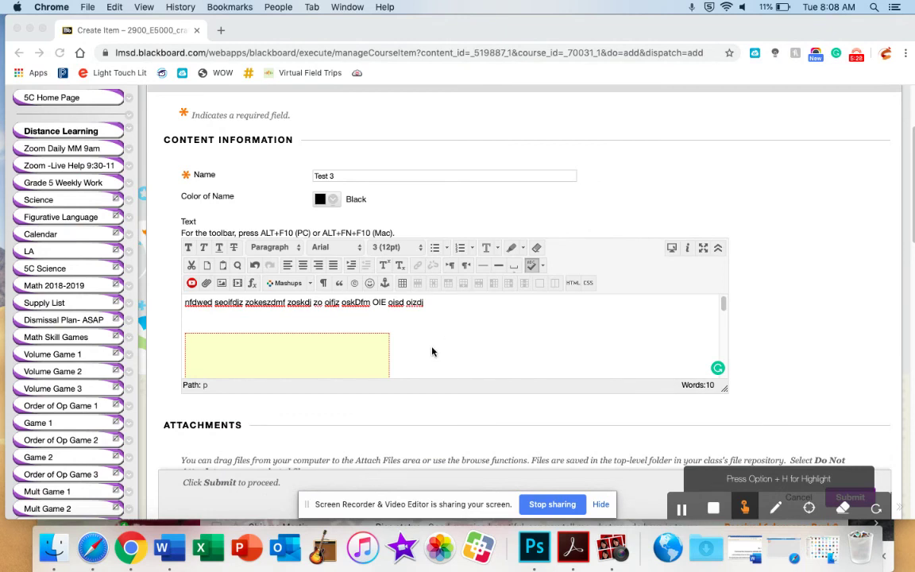
- Submit the Test 3 item and open it from the Science content area
scroll(432, 350, down, 2)
scroll(431, 351, up, 2)
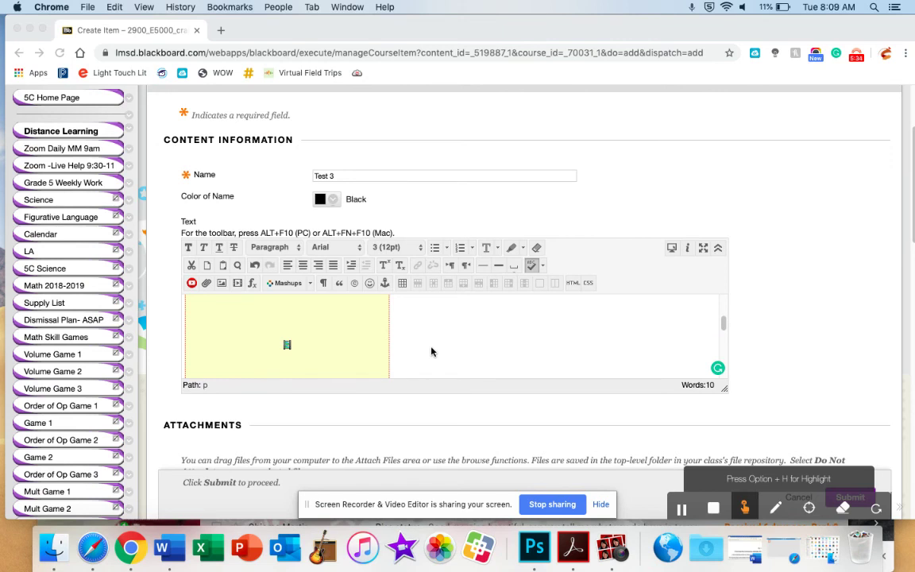
scroll(432, 351, down, 3)
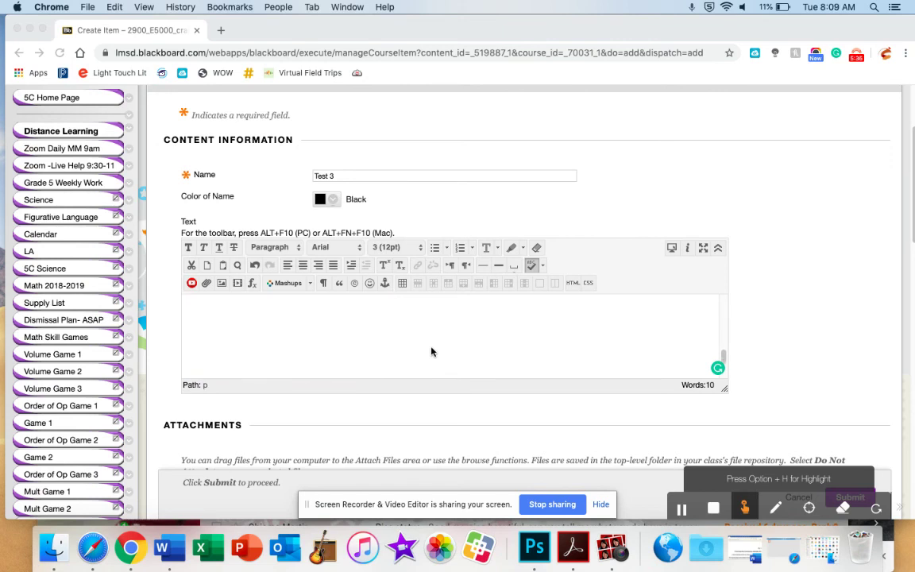
scroll(766, 312, down, 5)
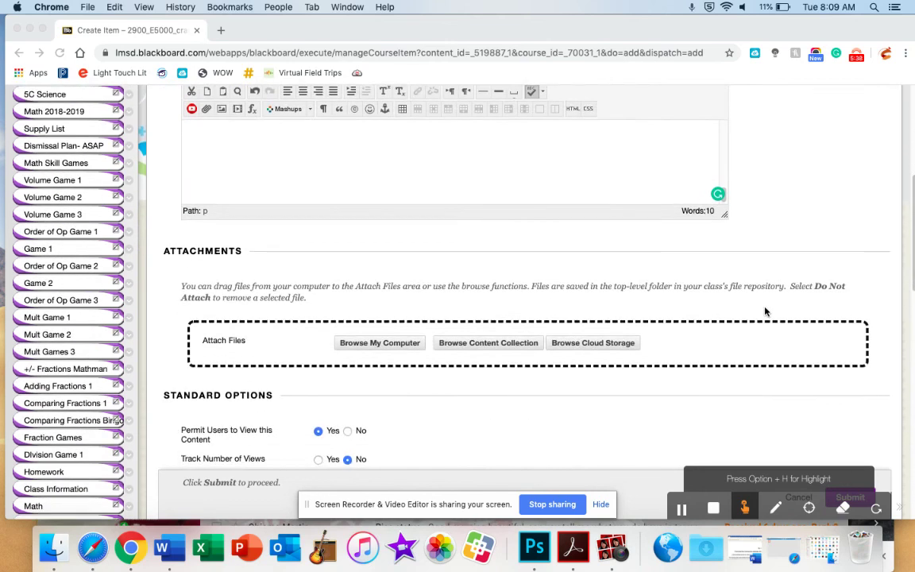
scroll(766, 311, down, 1)
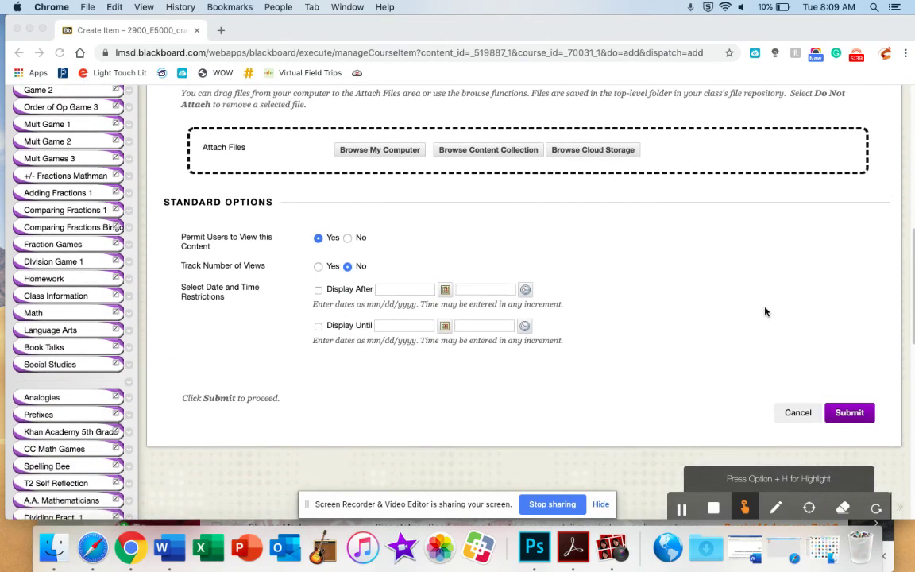
click(844, 413)
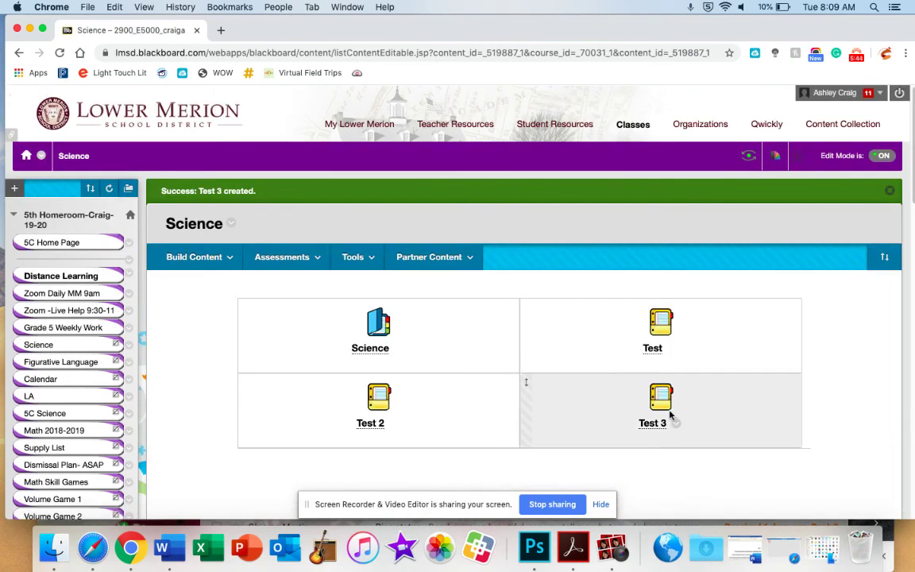
click(653, 424)
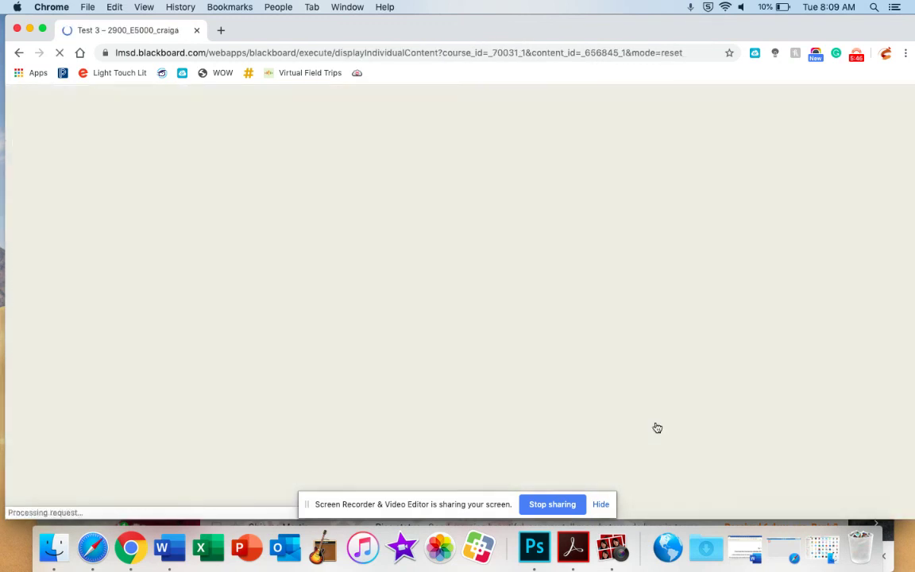